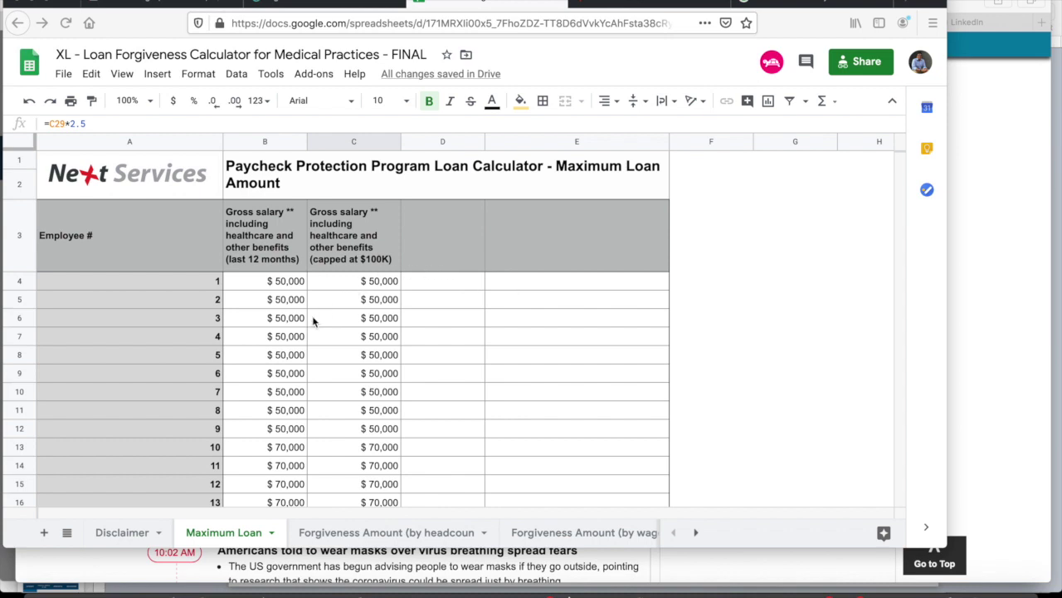
- Show the headcount forgiveness sheet: the $200,000 loan gives $150,000 forgiven and $50,000 payable
scroll(312, 320, down, 3)
scroll(312, 320, down, 2)
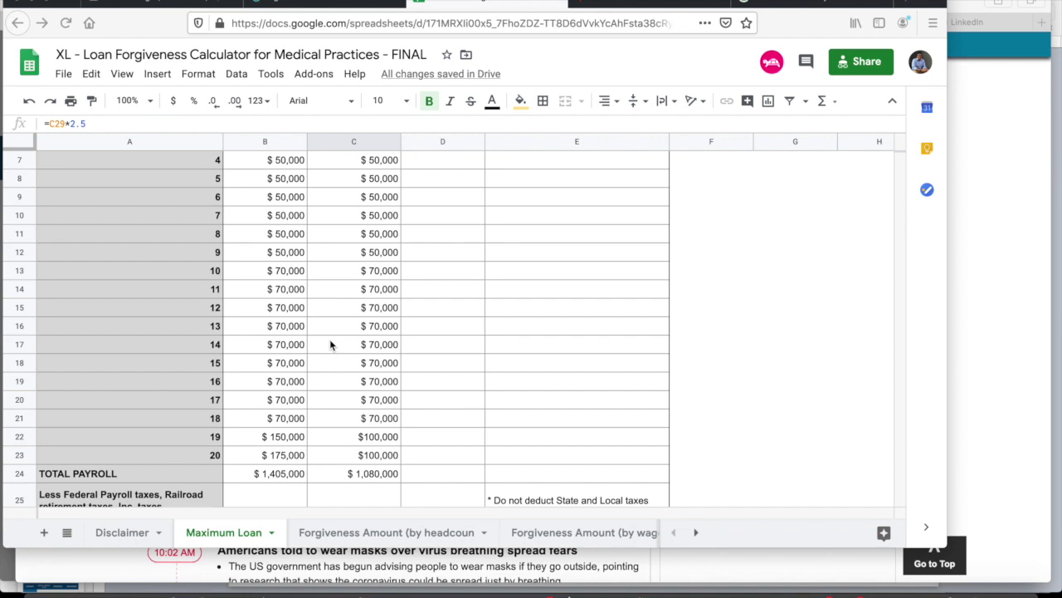
scroll(330, 344, down, 4)
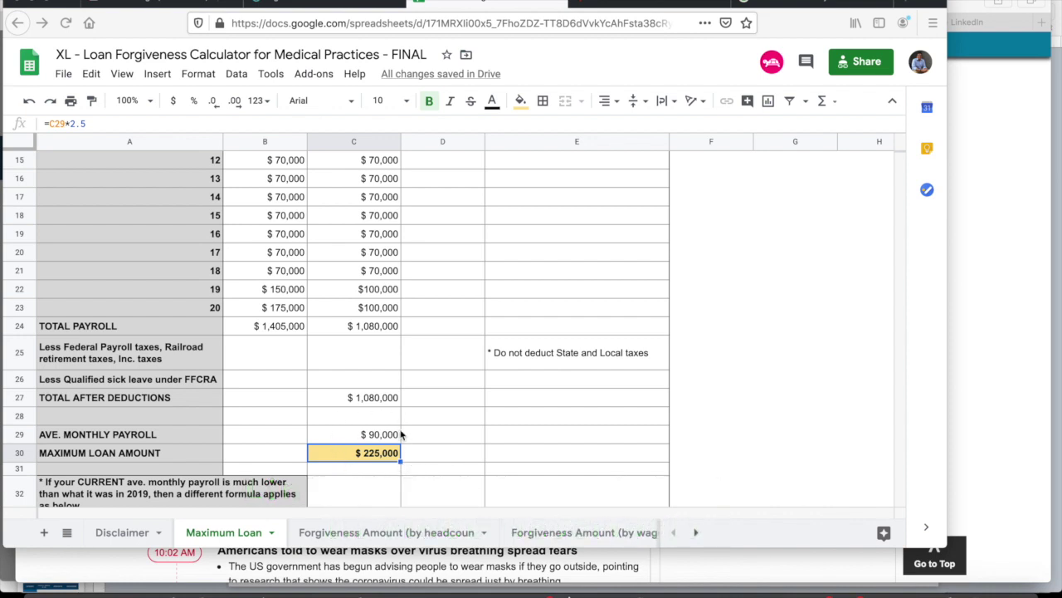
click(391, 535)
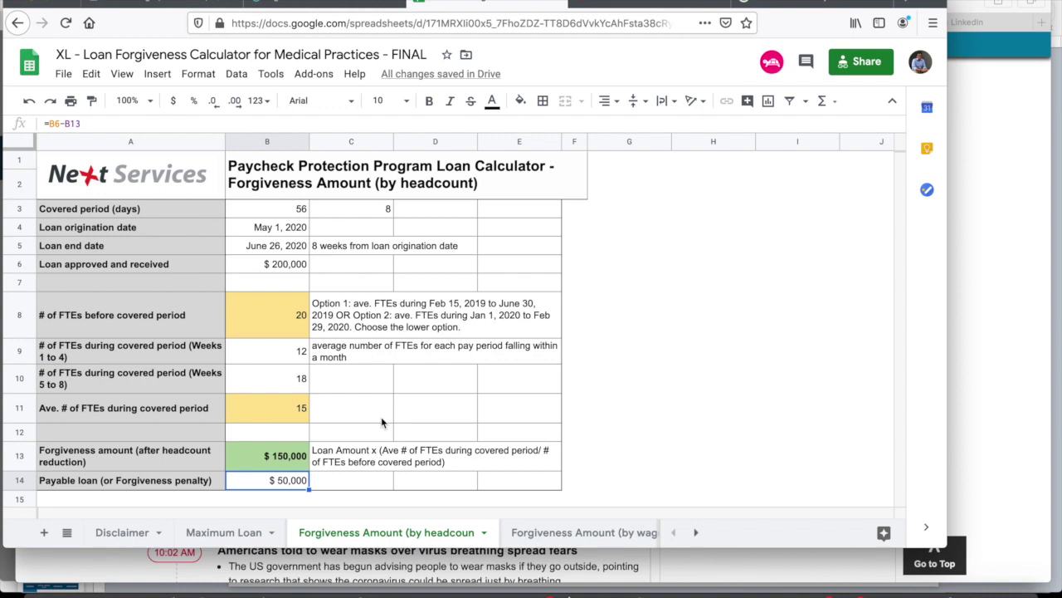
scroll(381, 423, down, 1)
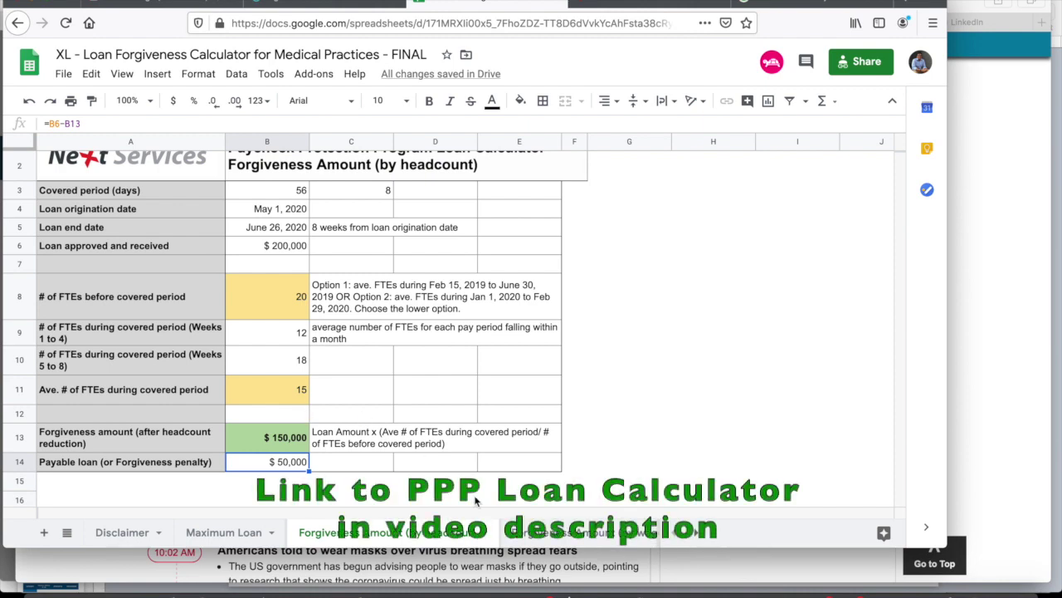
- Review the wage-reduction sheet, then view Final Summary: $146,500 forgiven, $53,500 penalty
click(601, 540)
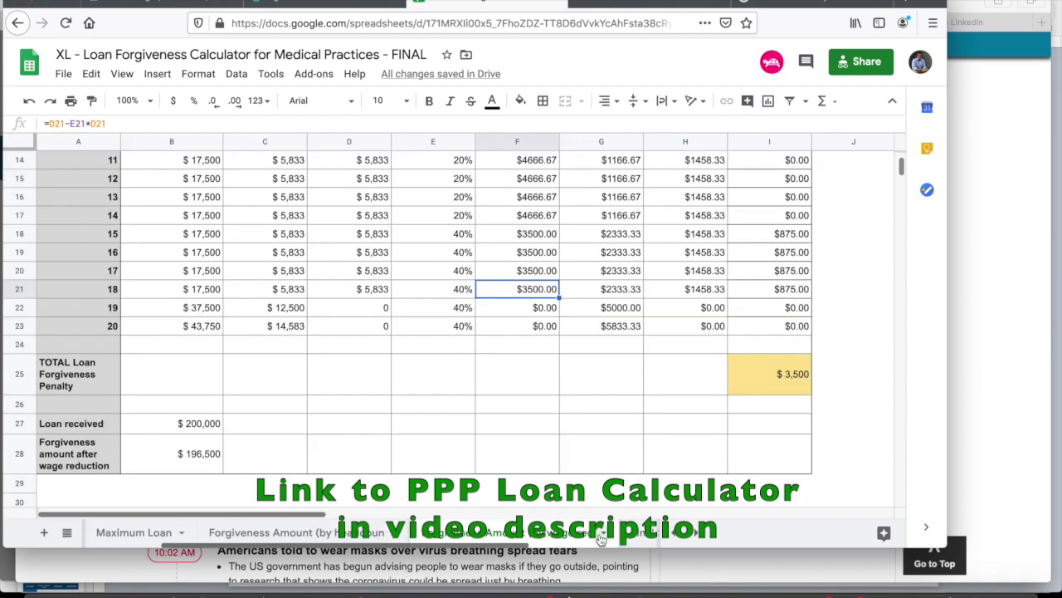
scroll(470, 282, up, 5)
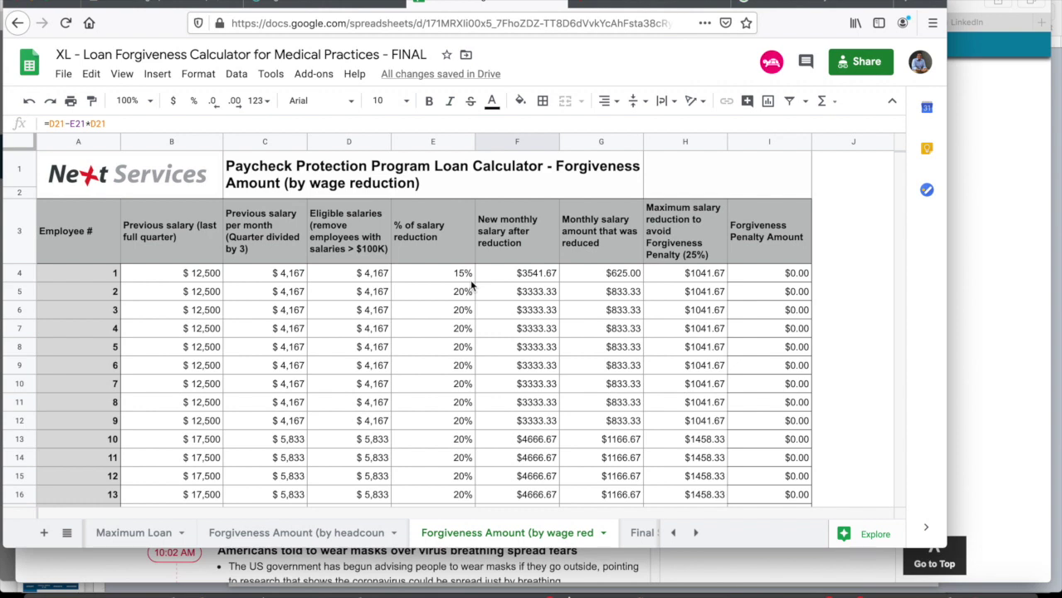
scroll(470, 285, down, 3)
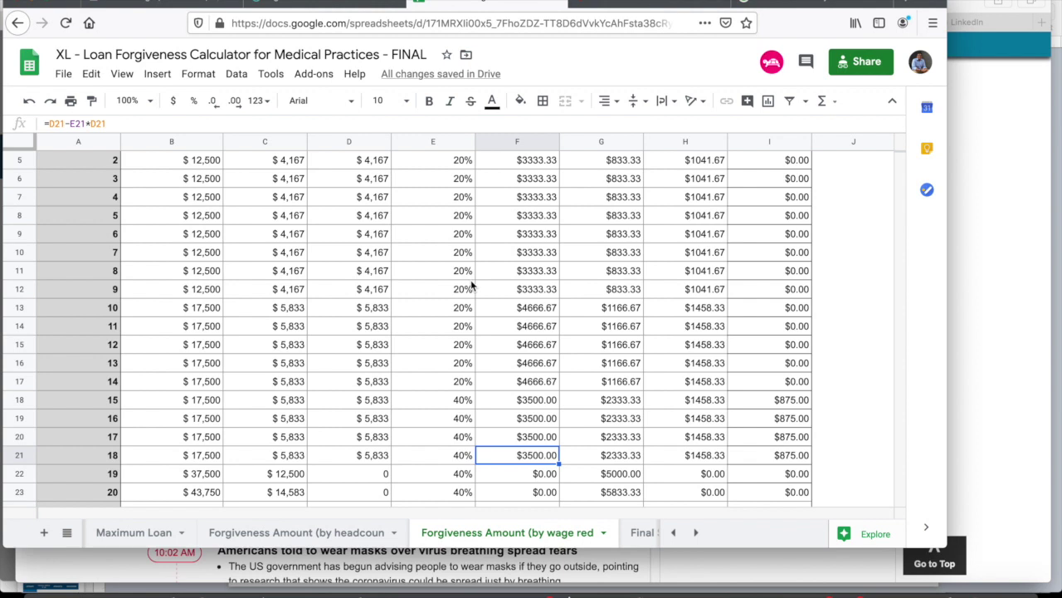
scroll(471, 284, down, 2)
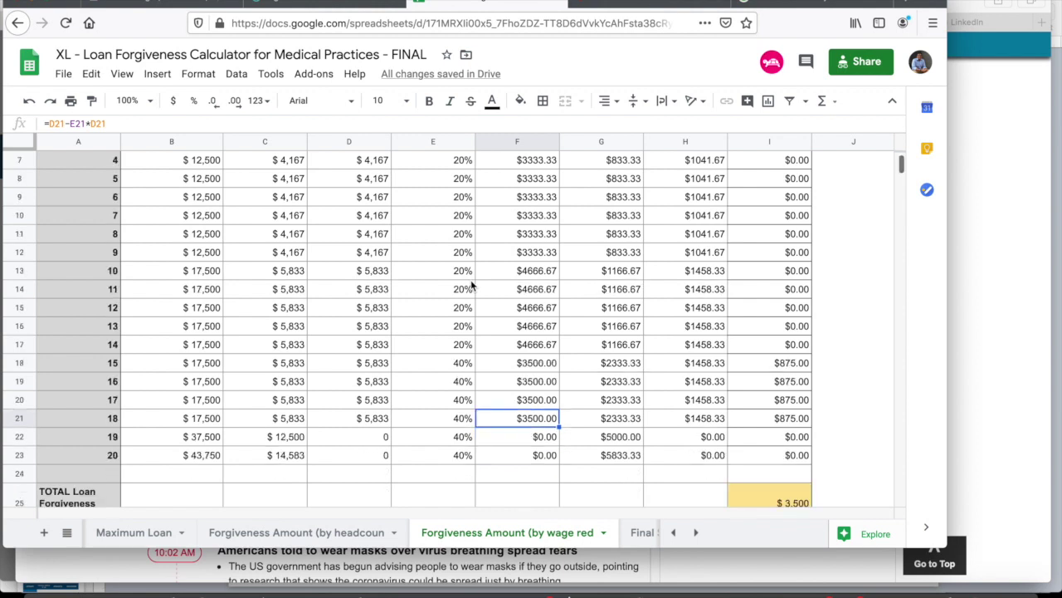
scroll(471, 285, down, 1)
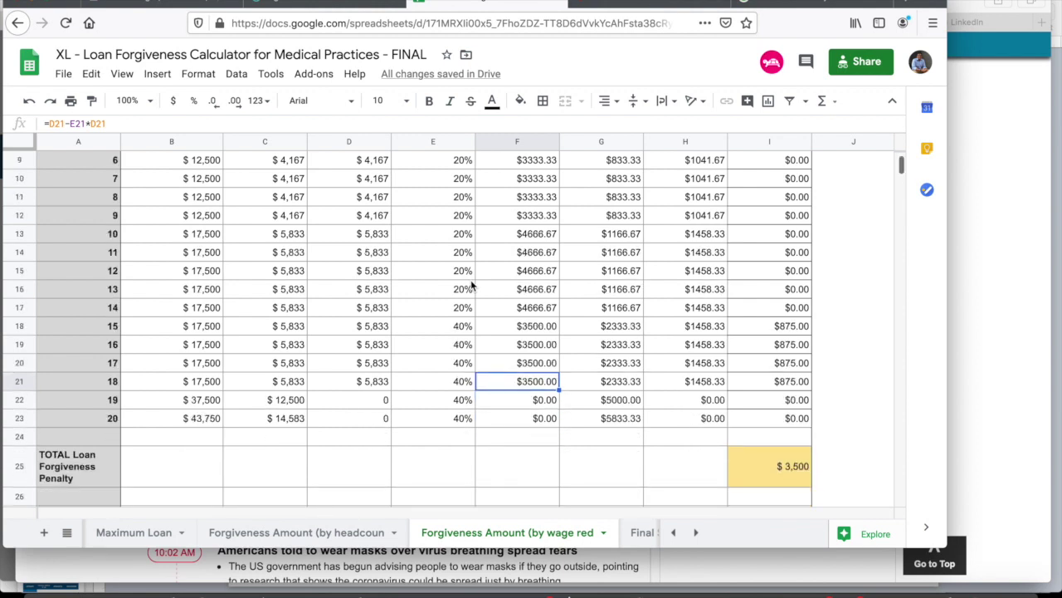
scroll(471, 285, down, 1)
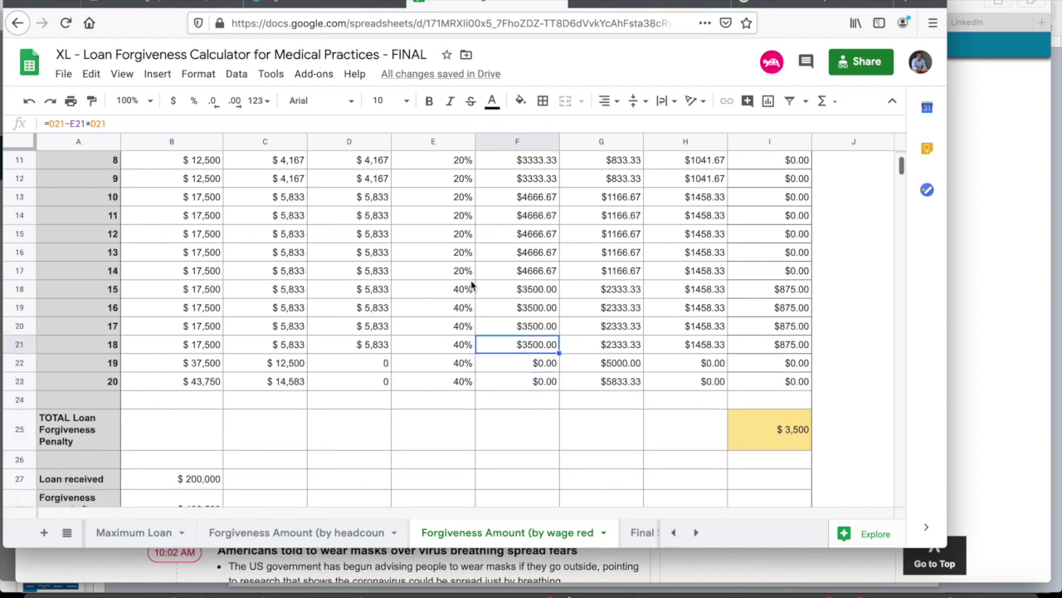
scroll(470, 285, down, 2)
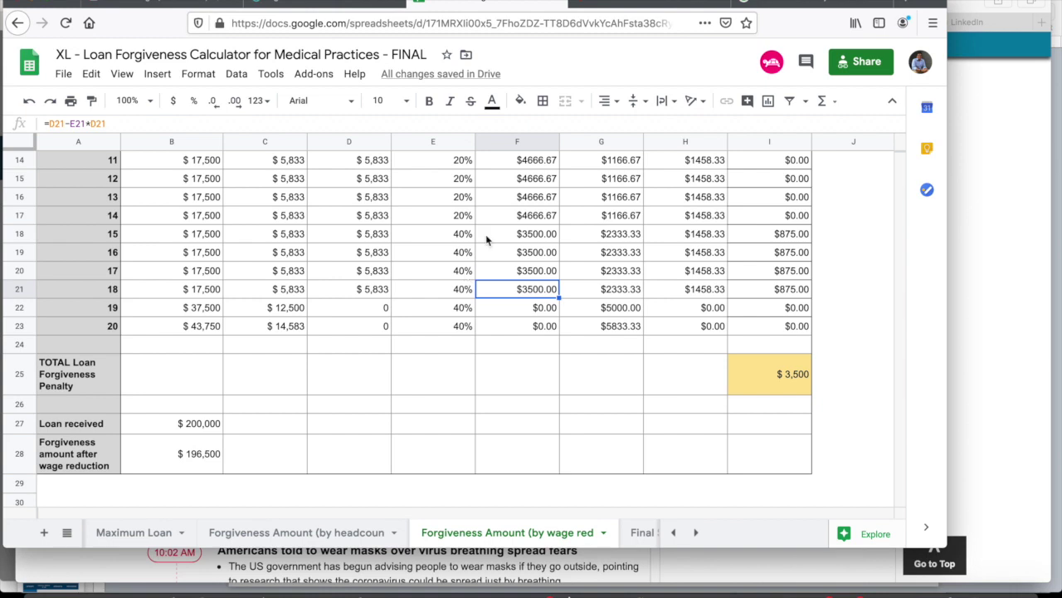
click(641, 532)
scroll(379, 309, down, 1)
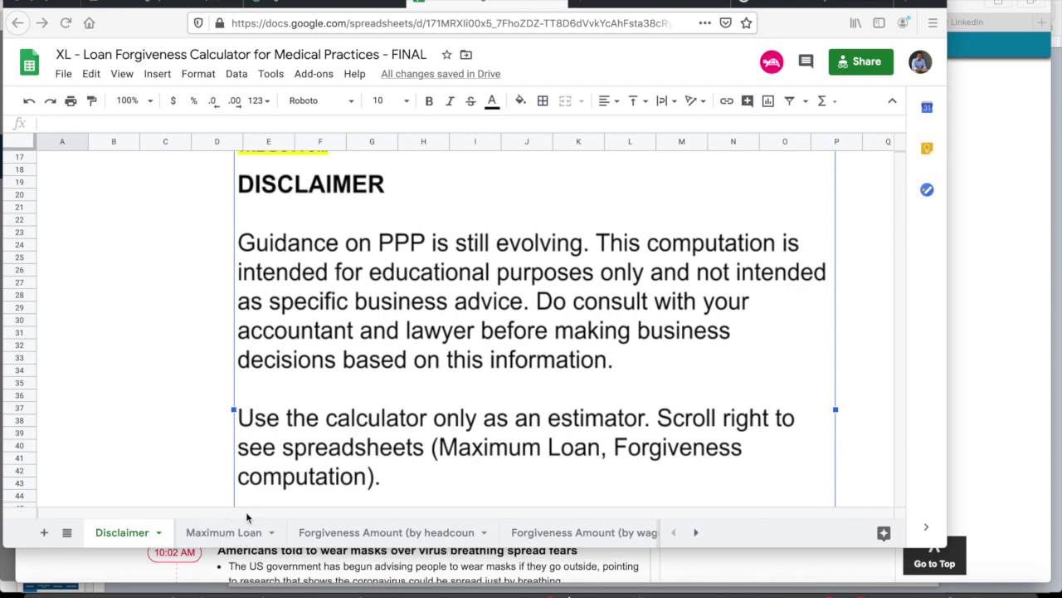
- Browse the sheet tabs, then return to the top of the Maximum Loan salary table
click(240, 535)
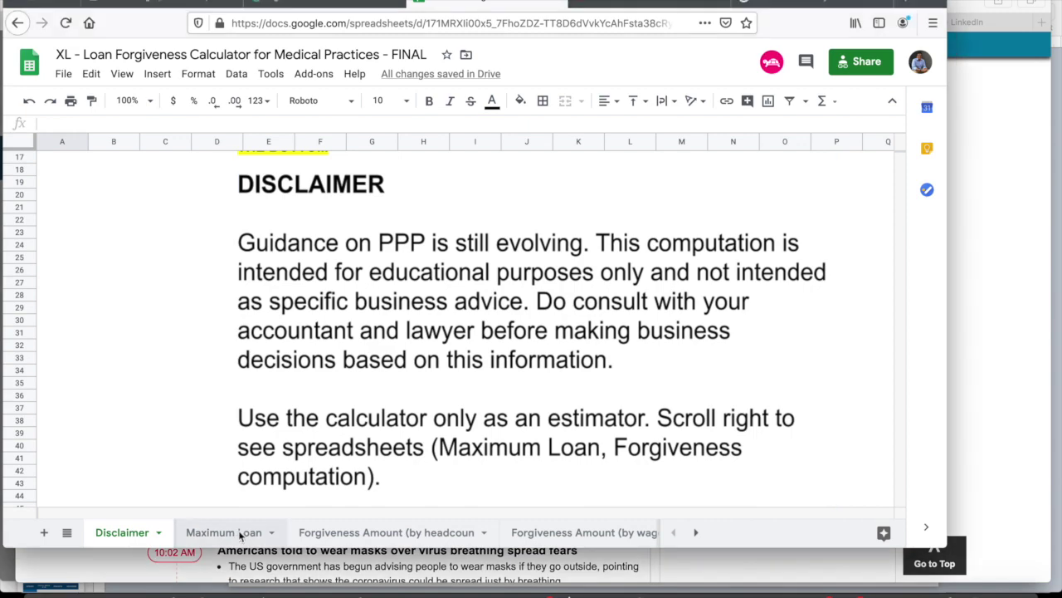
click(240, 536)
click(365, 534)
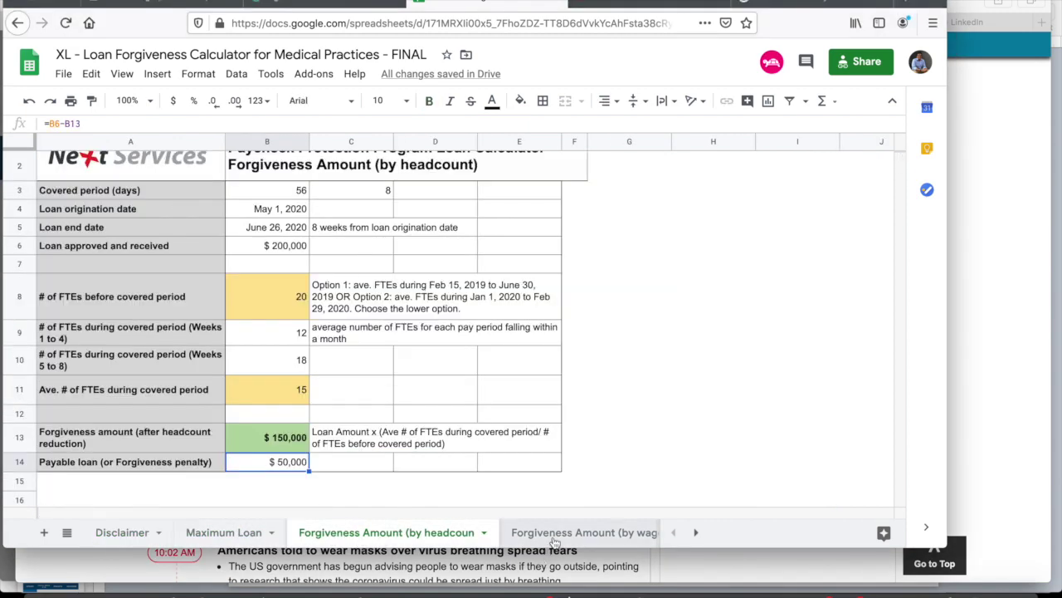
click(555, 536)
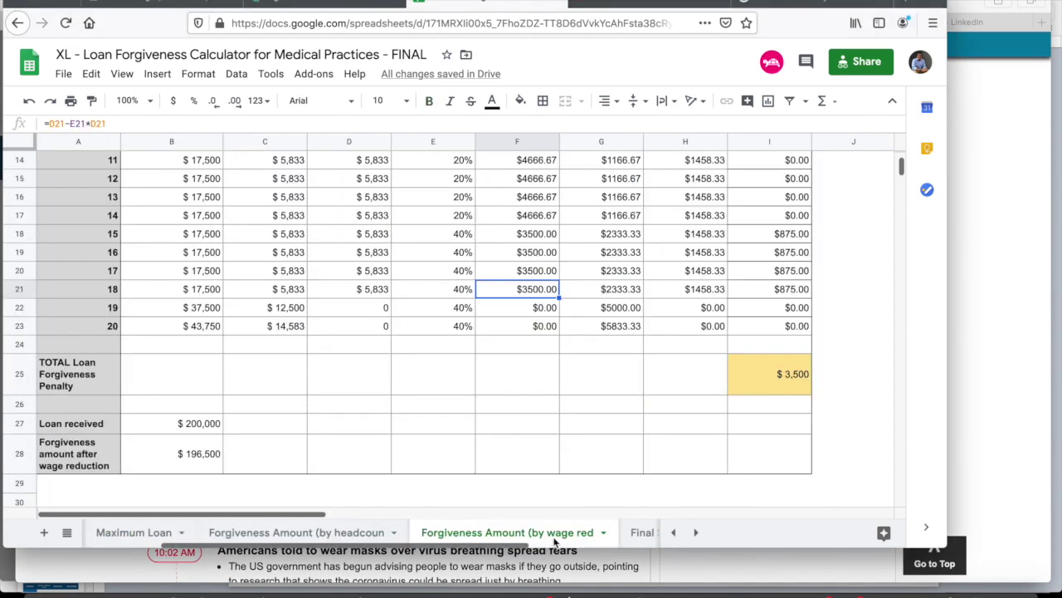
click(696, 533)
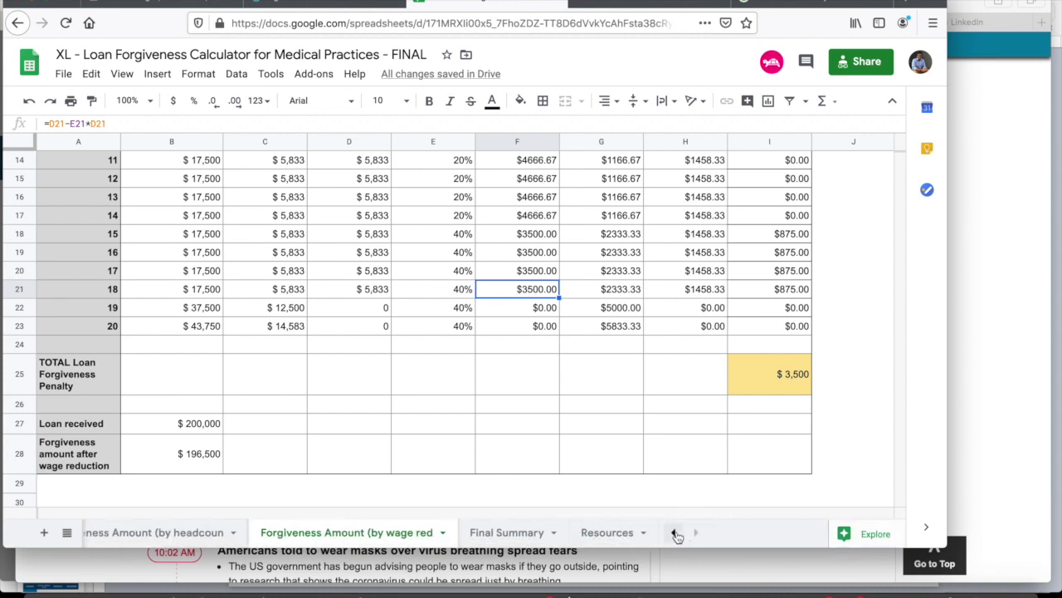
click(678, 535)
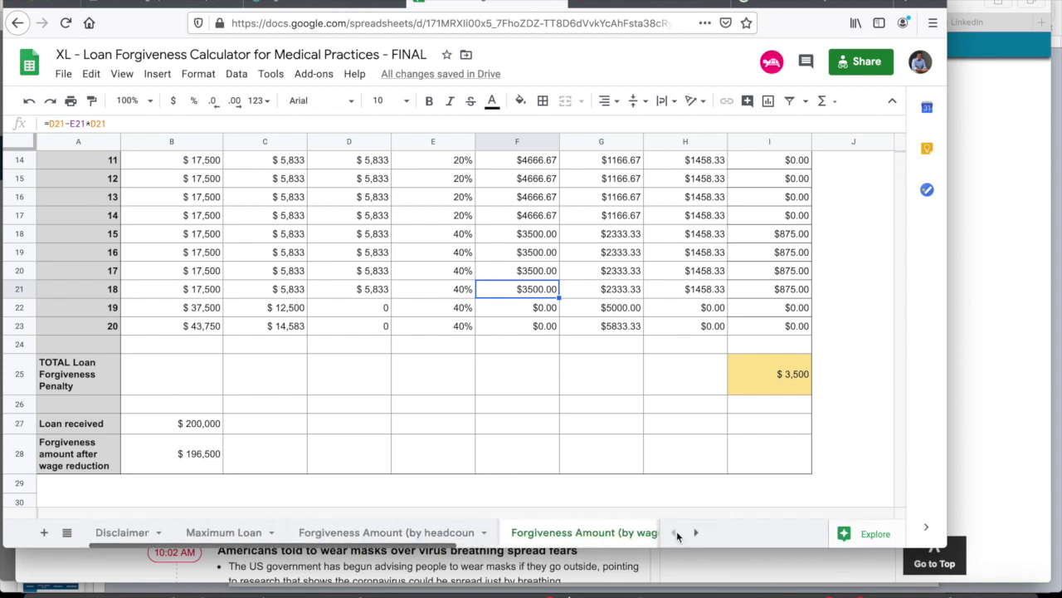
click(263, 536)
scroll(288, 413, up, 5)
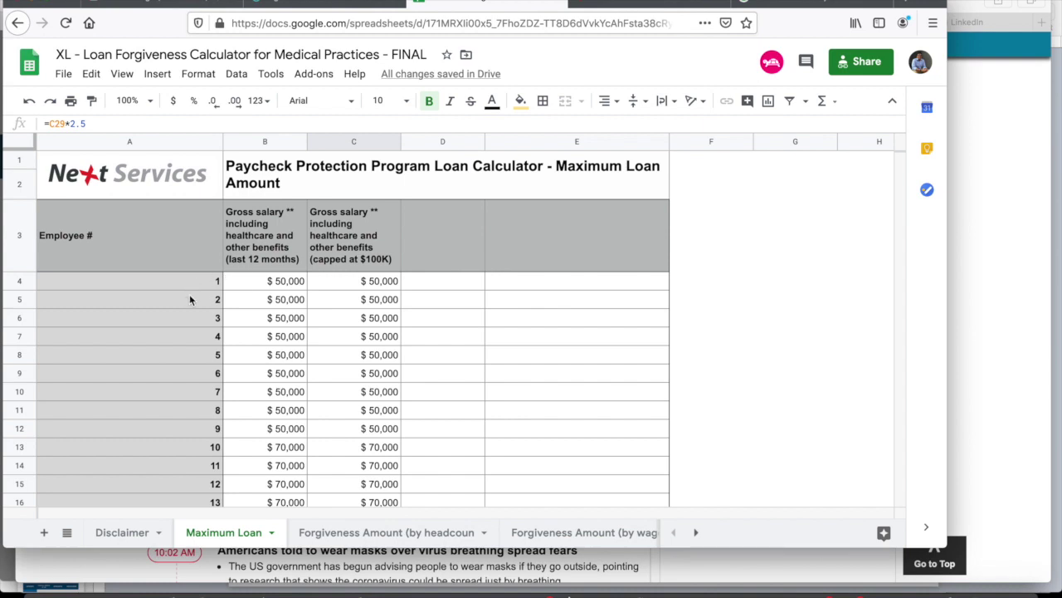
scroll(189, 299, down, 3)
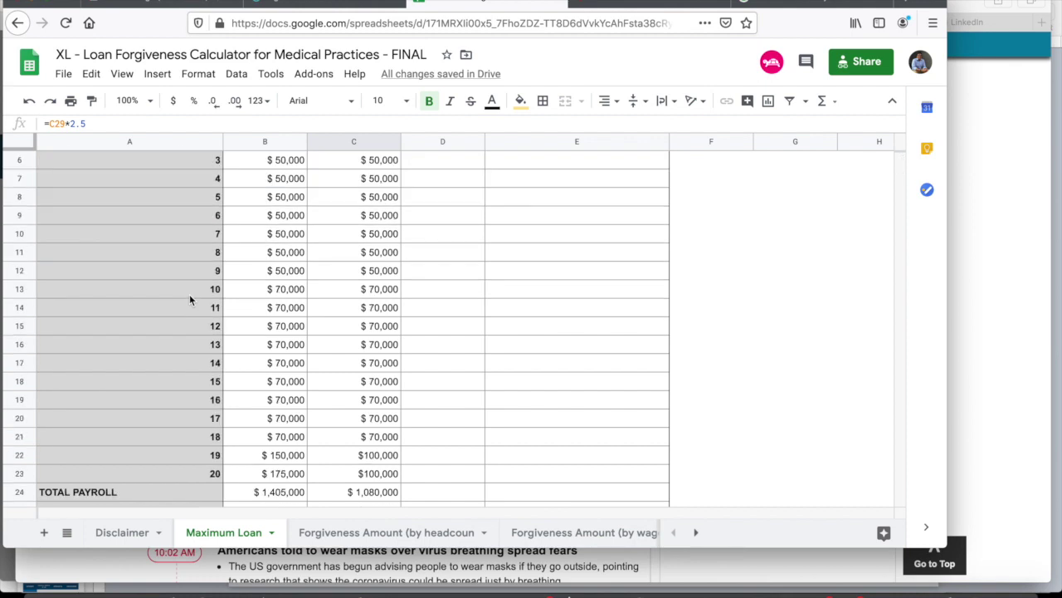
- Check salaries $50,000, $70,000, $150,000 and $175,000, then view employee 1's $100K cap formula
scroll(190, 296, down, 1)
scroll(189, 296, up, 5)
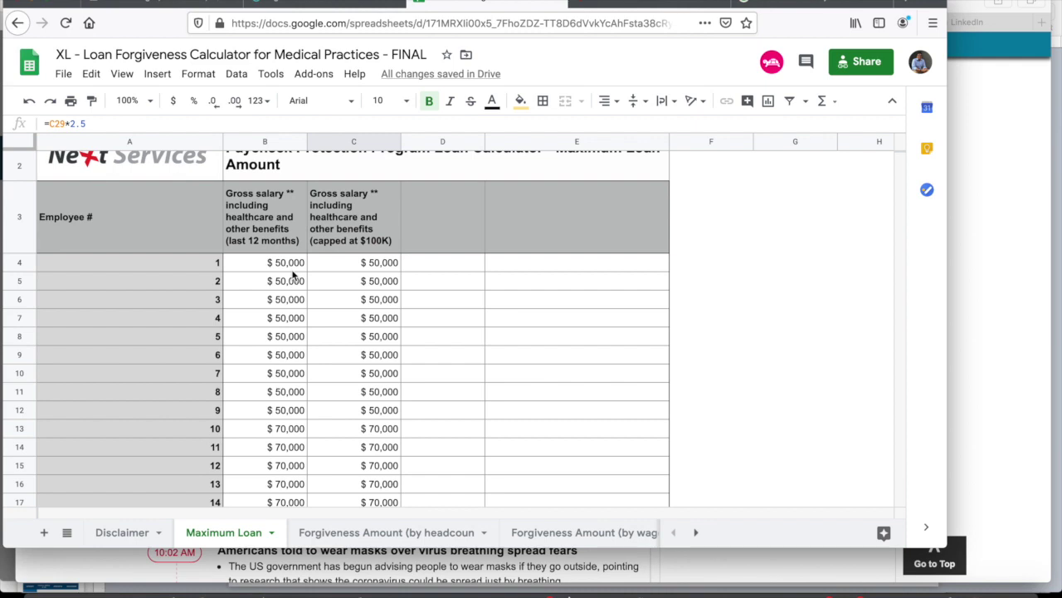
scroll(292, 276, down, 2)
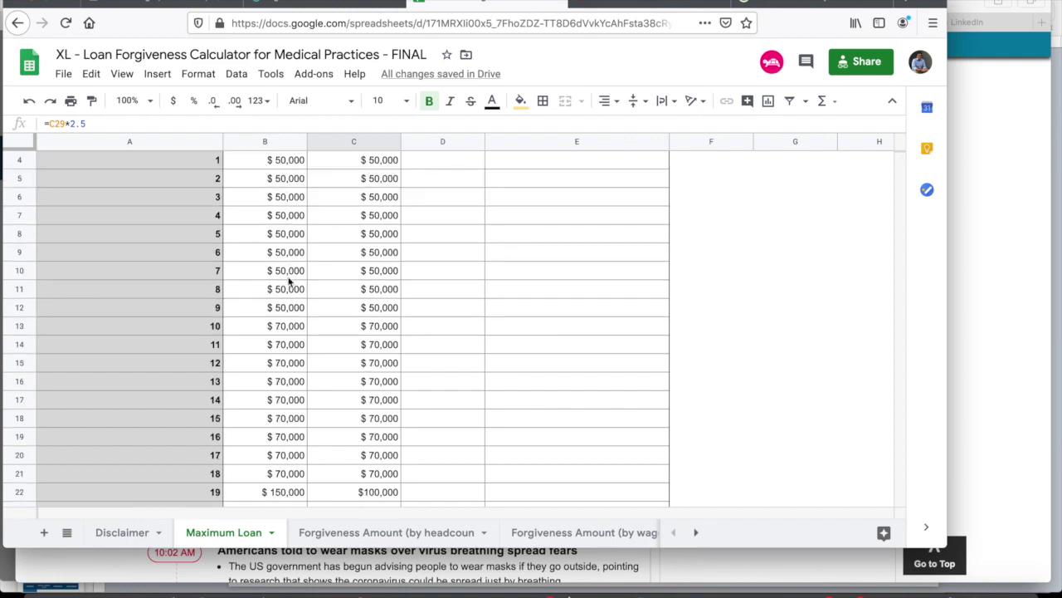
click(291, 200)
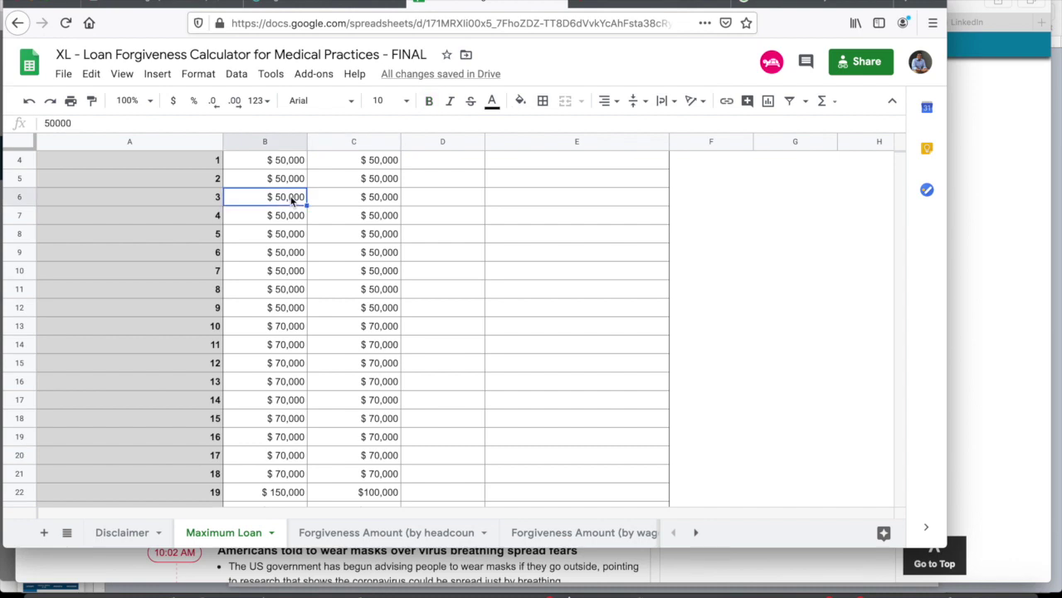
click(288, 329)
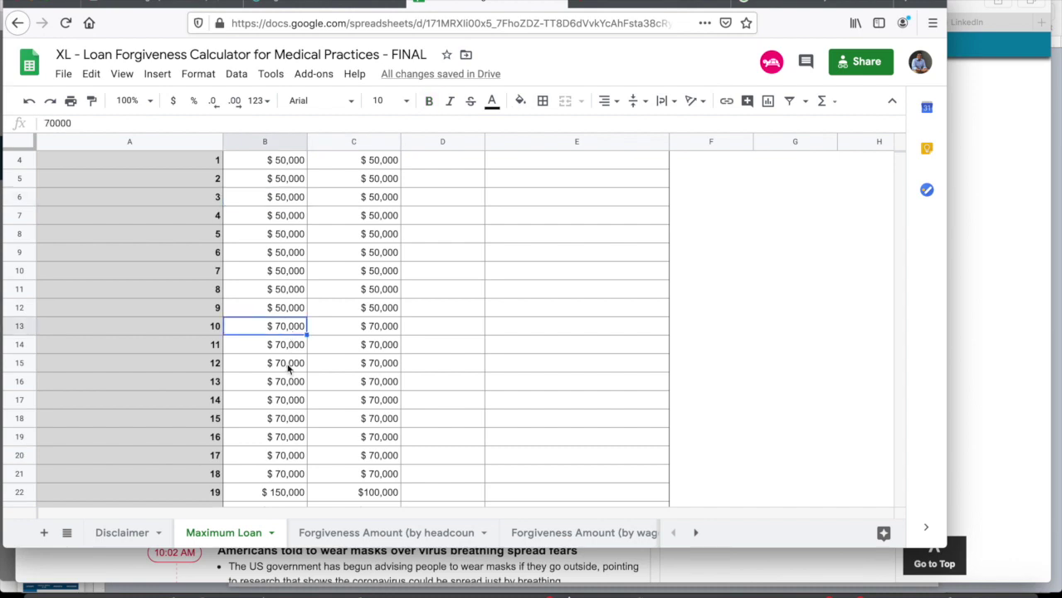
scroll(288, 368, down, 1)
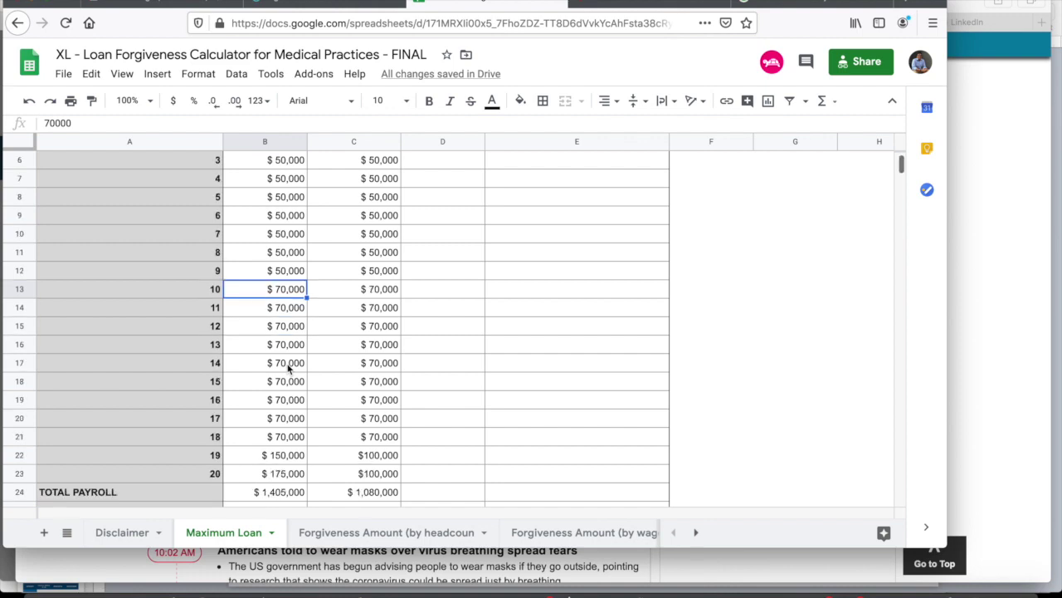
click(288, 457)
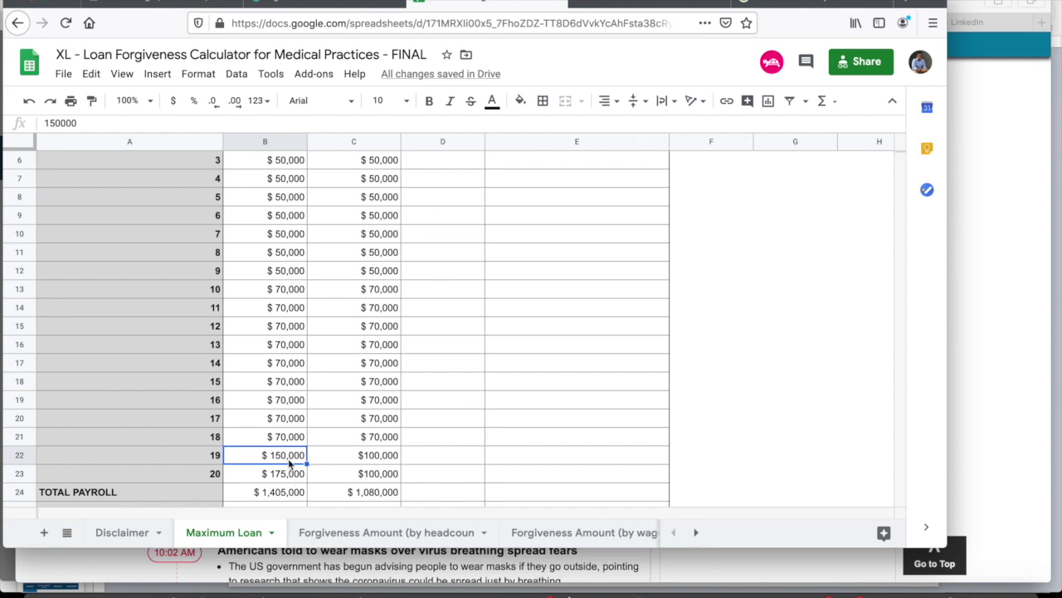
click(289, 478)
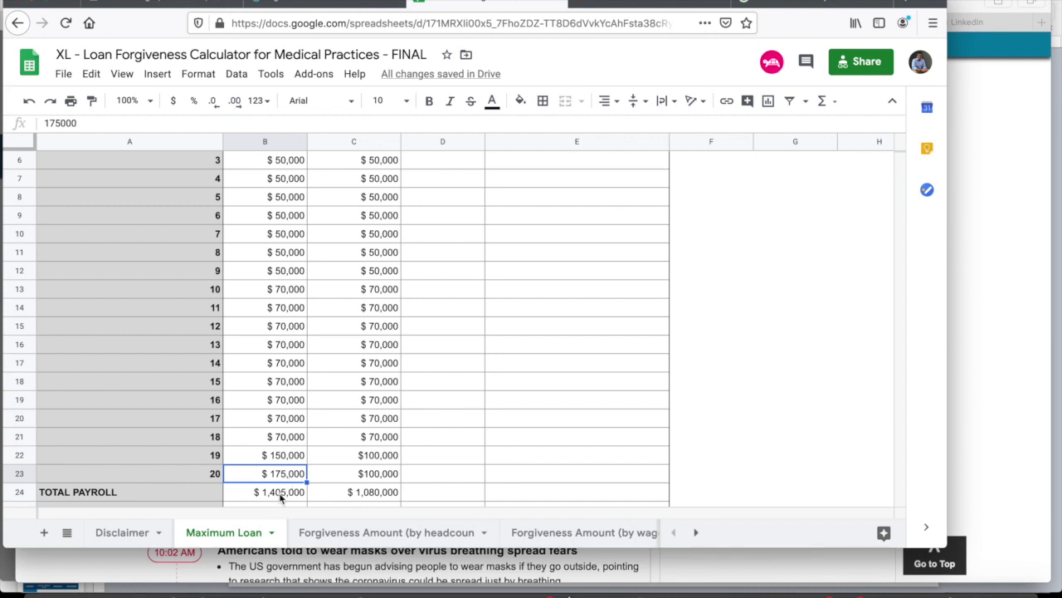
scroll(269, 357, up, 3)
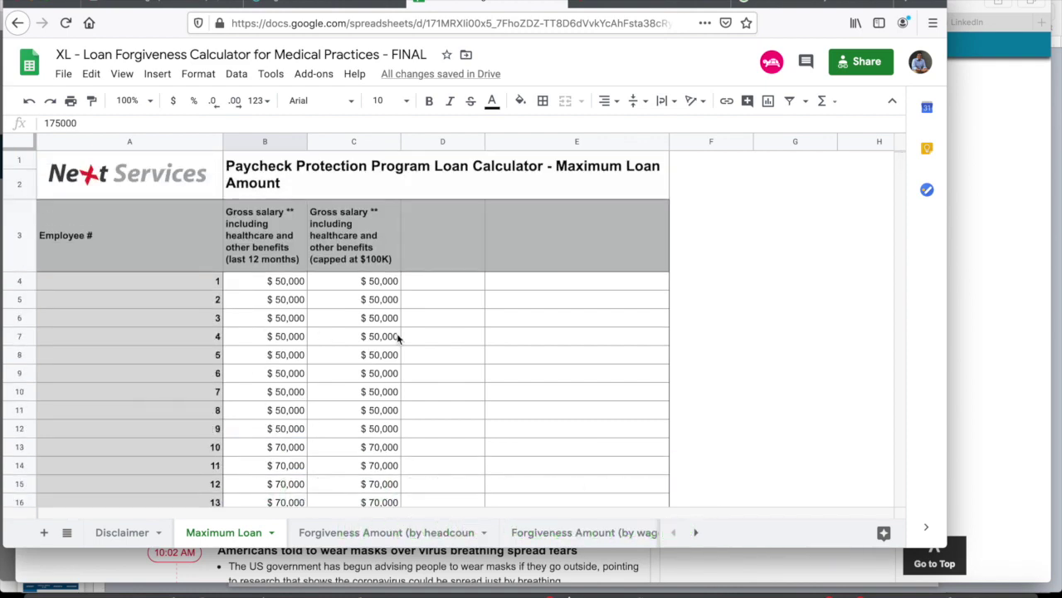
click(371, 282)
double_click(372, 281)
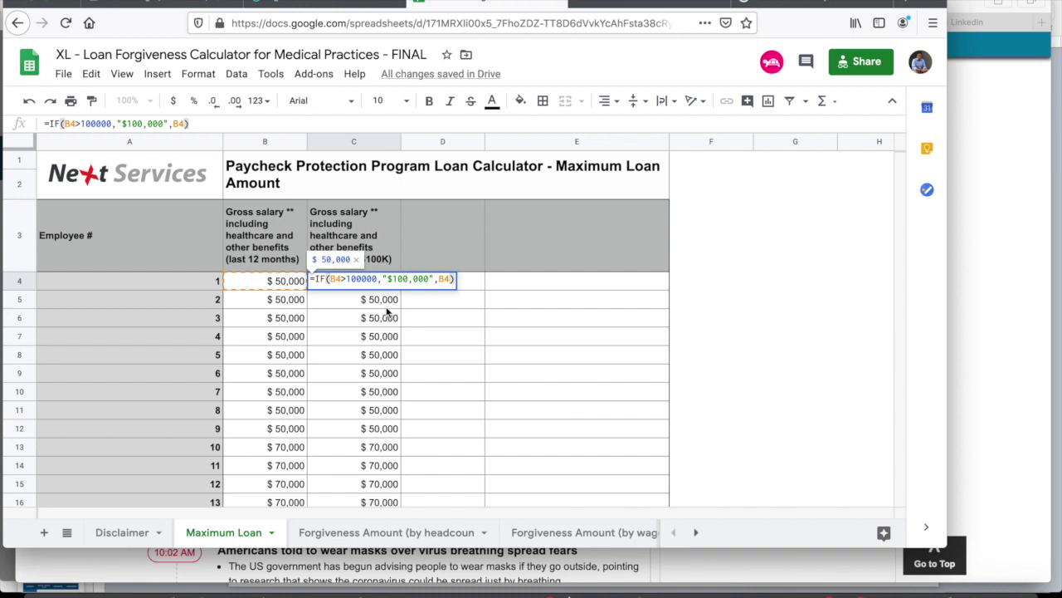
key(Return)
scroll(384, 365, down, 3)
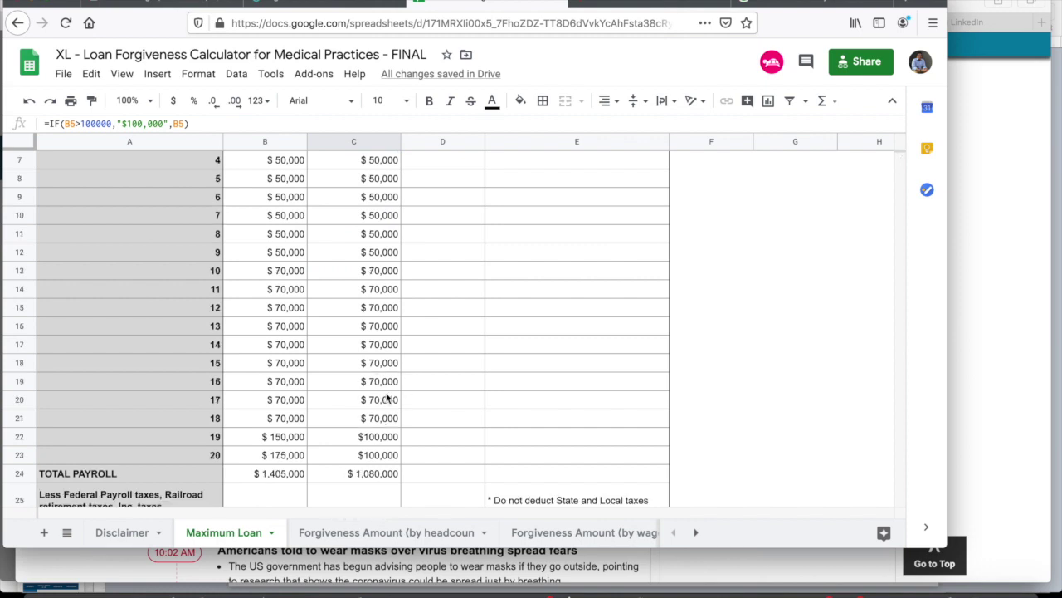
click(278, 439)
click(344, 437)
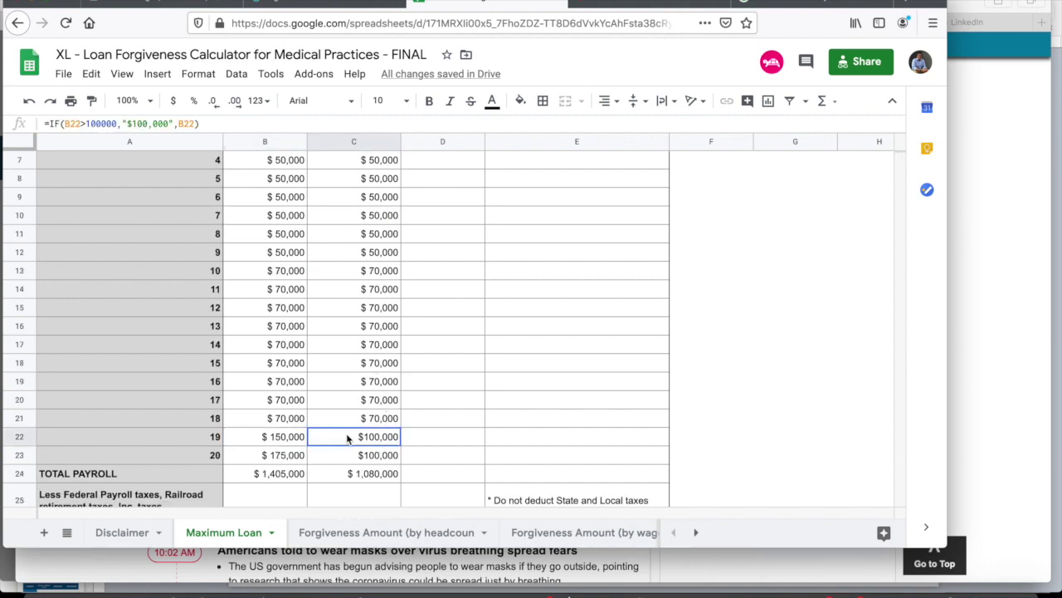
double_click(289, 438)
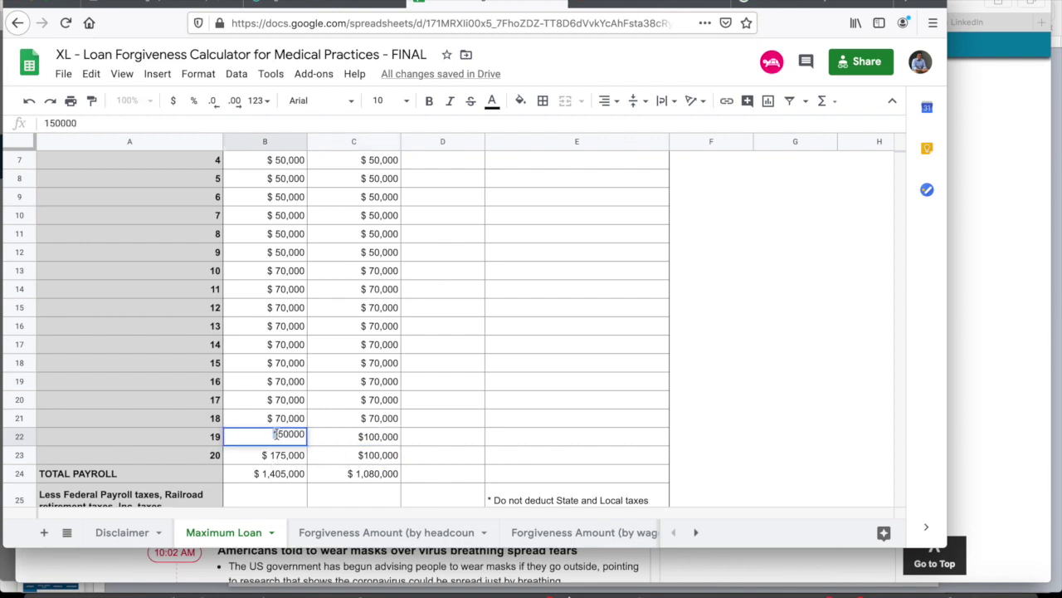
drag(274, 433, 280, 433)
text(2)
key(Return)
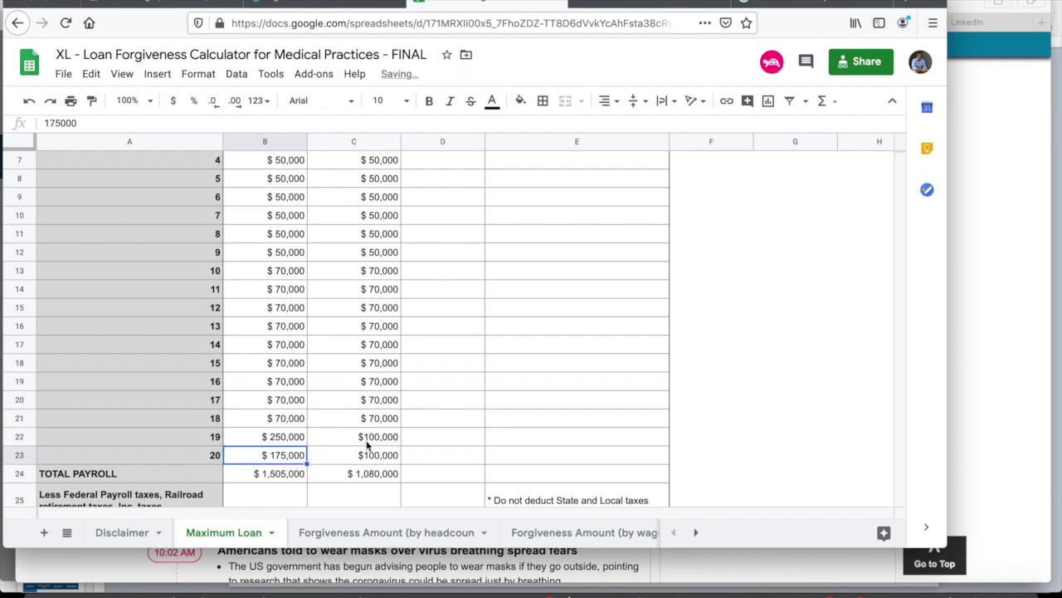
key(ctrl+z)
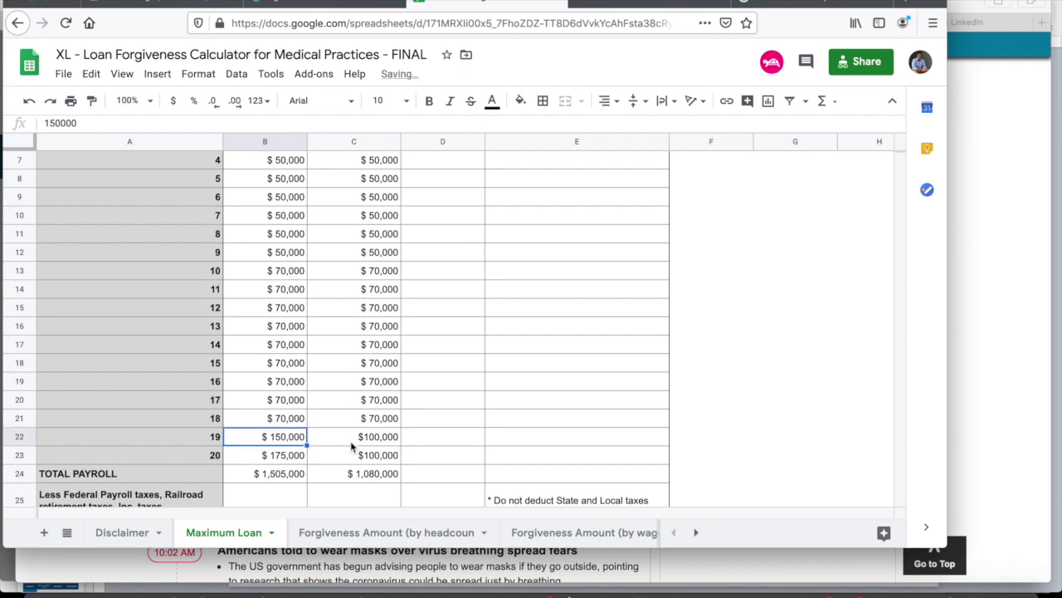
scroll(297, 439, down, 2)
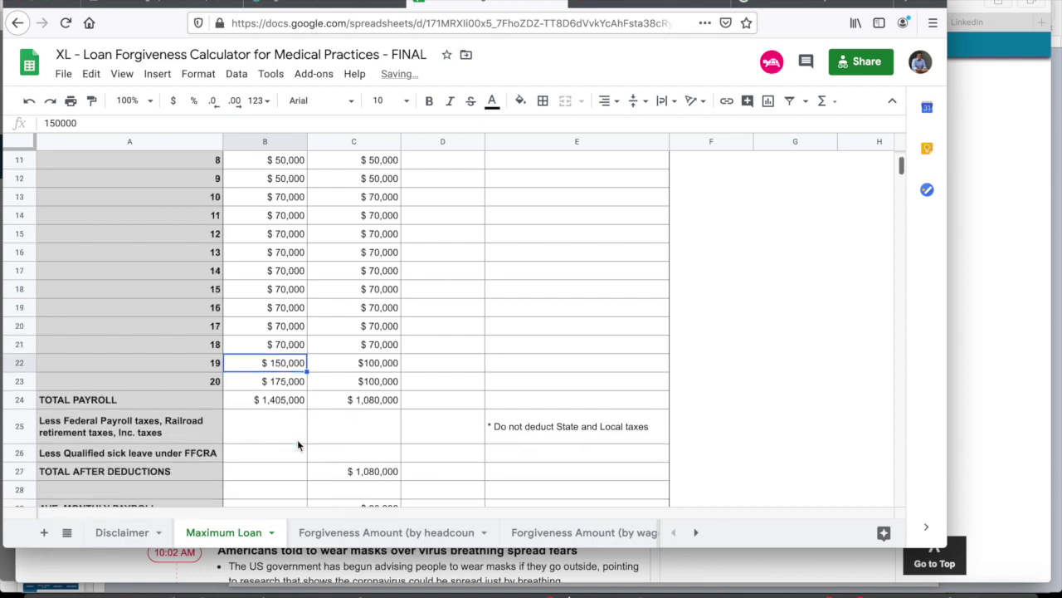
click(368, 402)
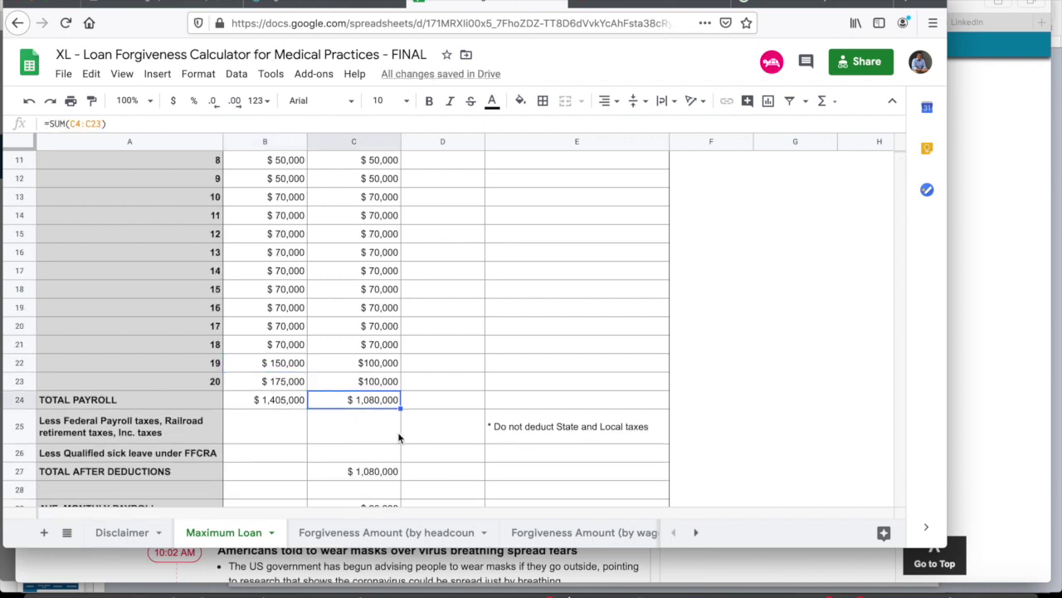
scroll(399, 438, down, 1)
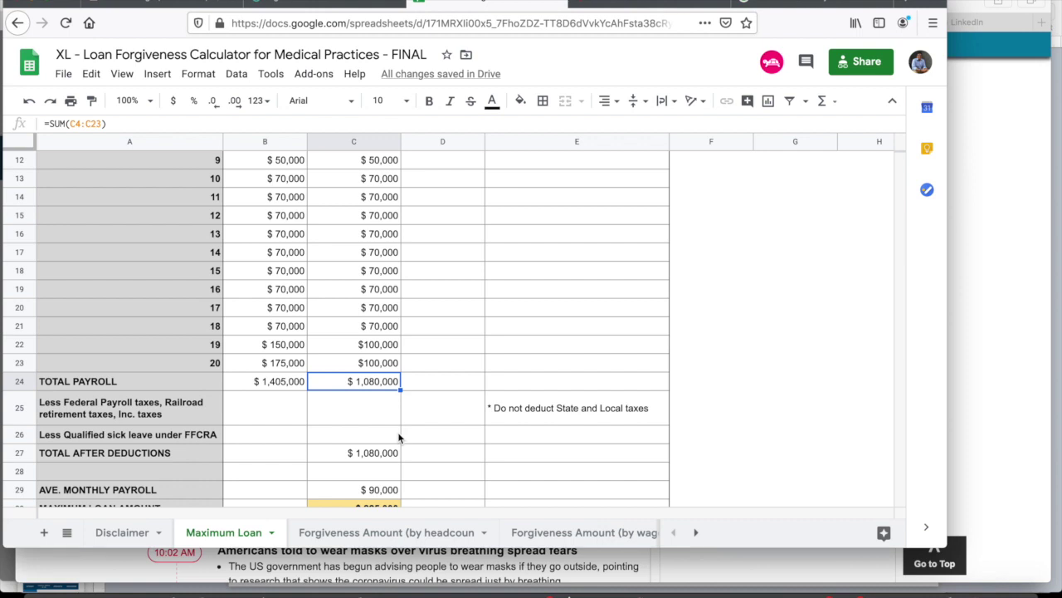
scroll(398, 433, down, 1)
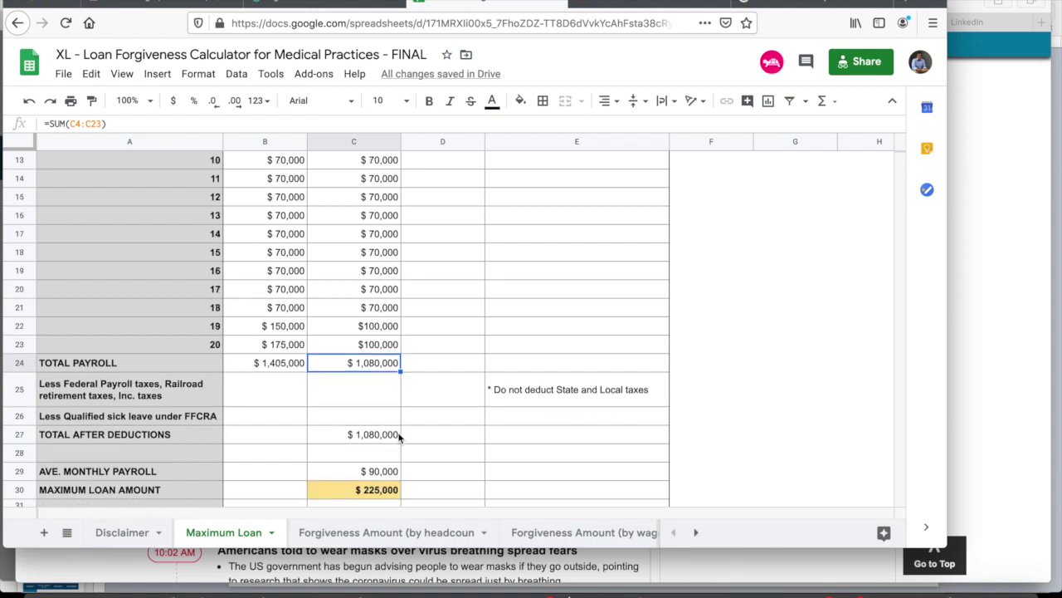
scroll(394, 450, down, 2)
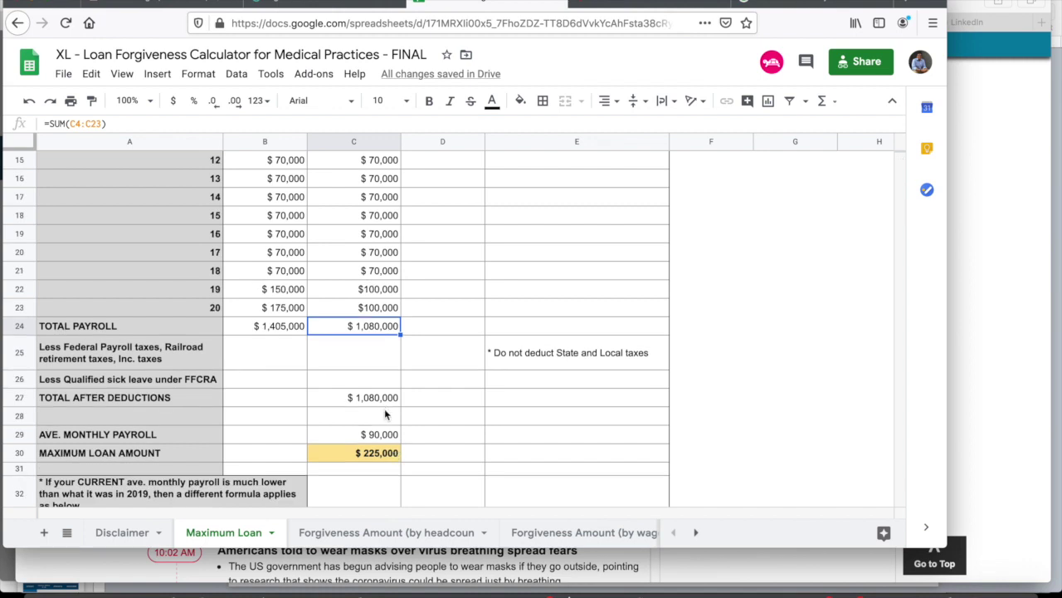
click(387, 439)
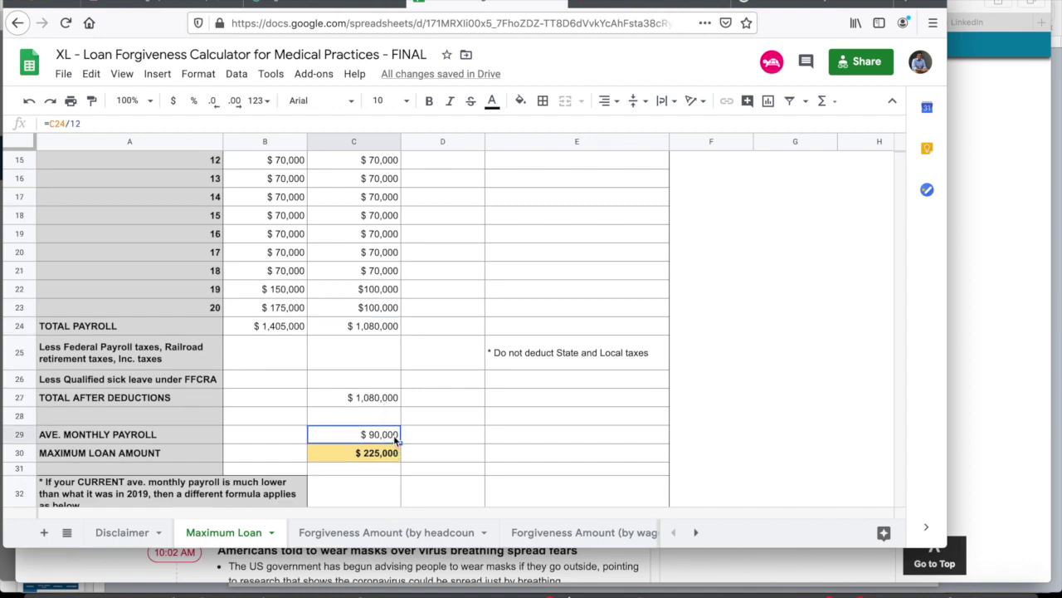
double_click(384, 451)
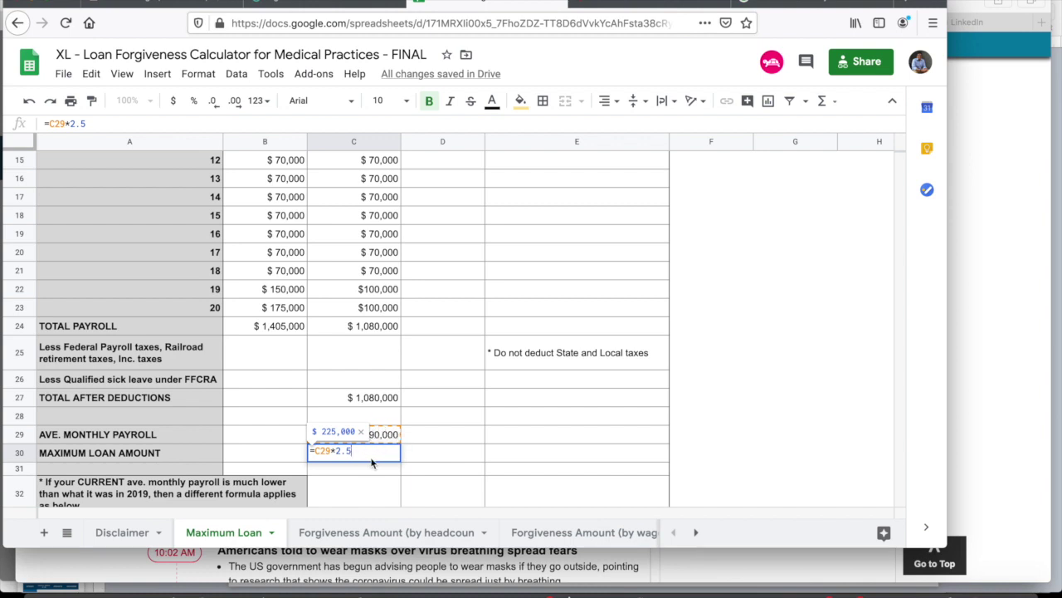
click(445, 455)
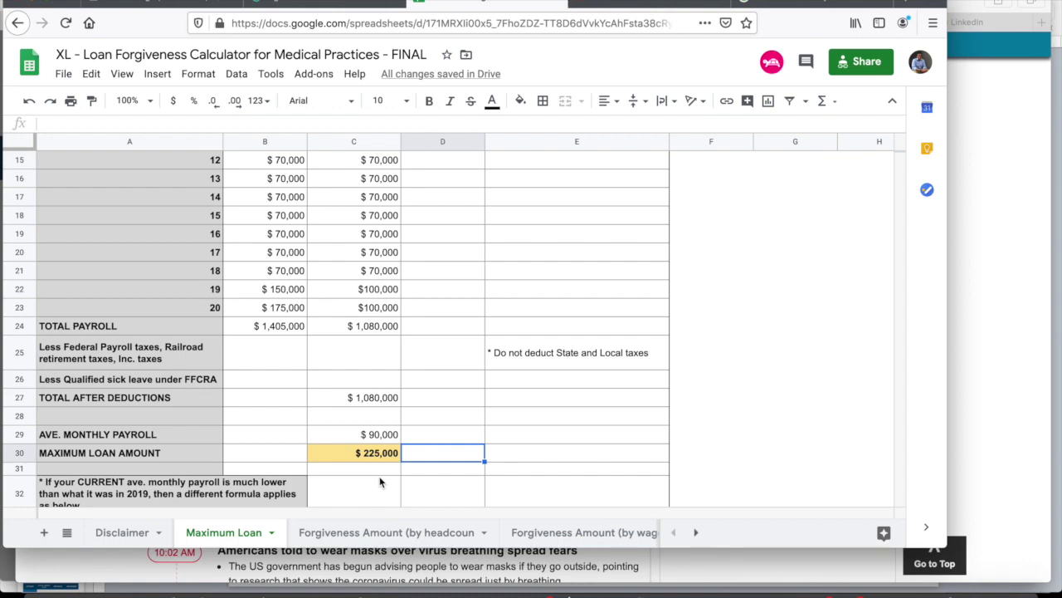
scroll(381, 482, down, 5)
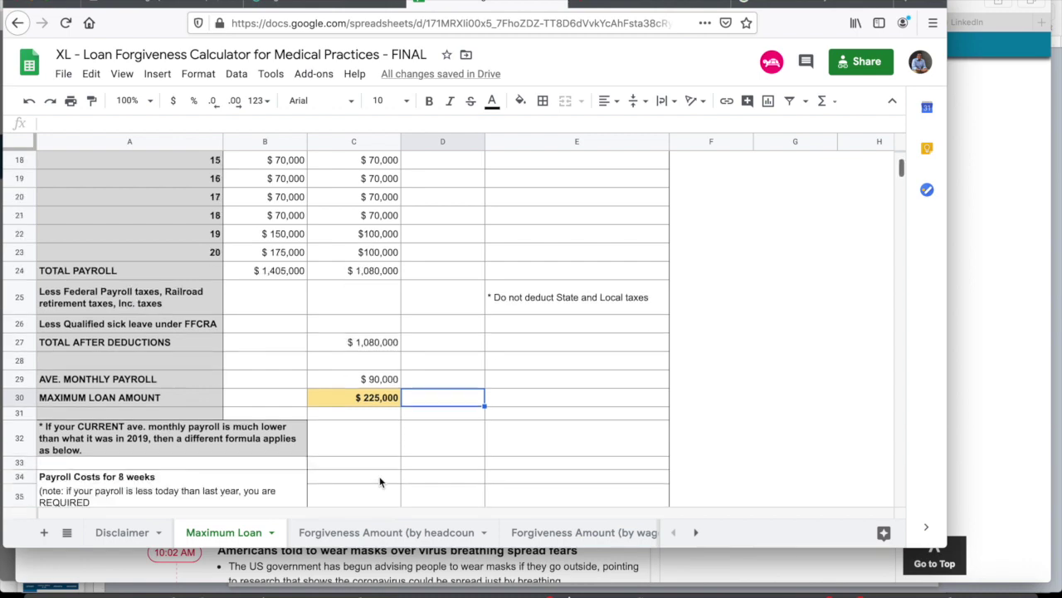
key(ctrl+shift+Page_Down)
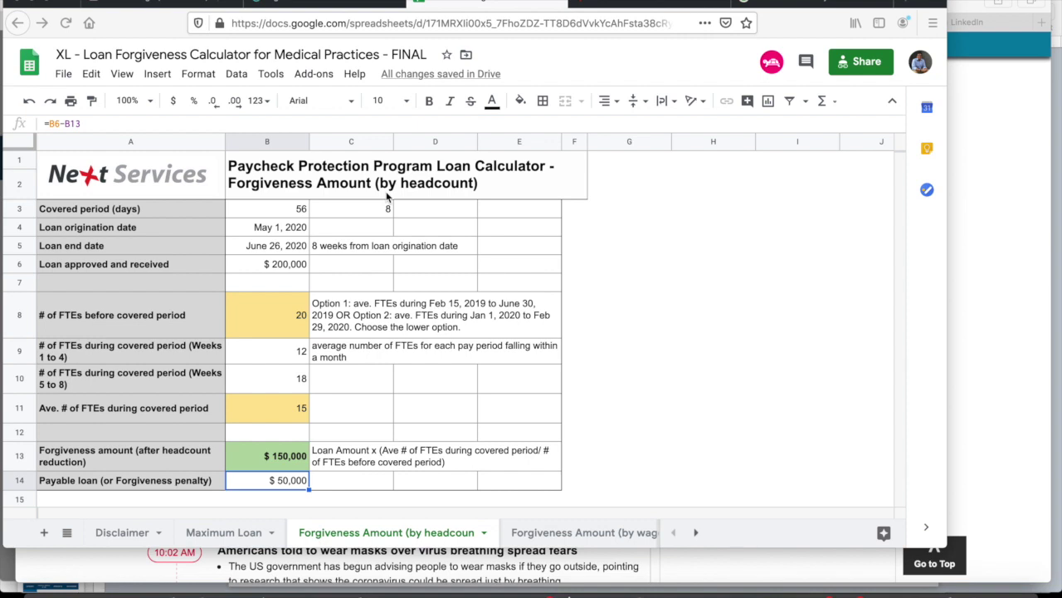
click(283, 235)
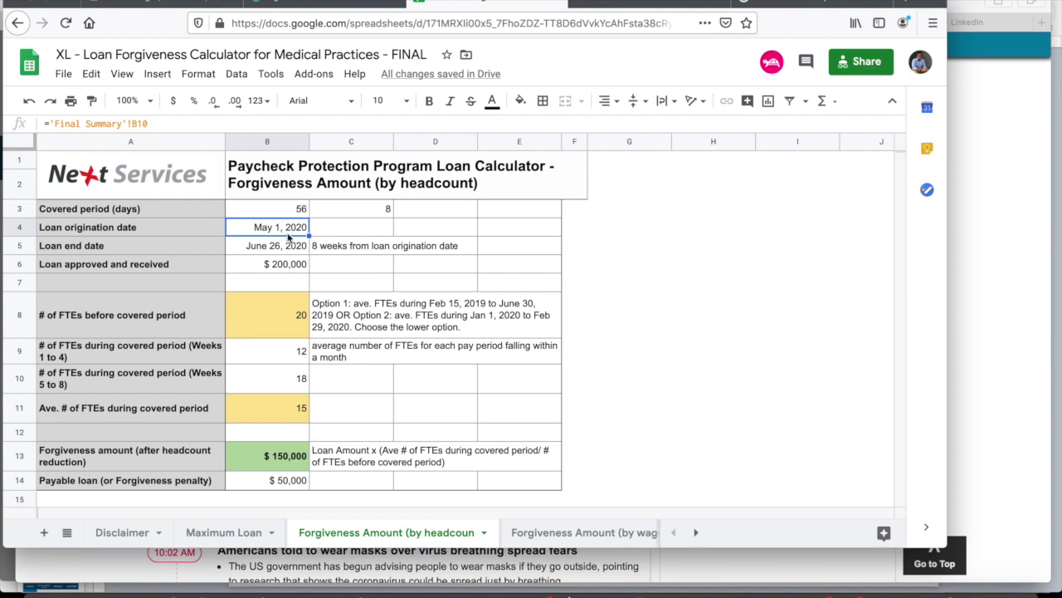
text(May)
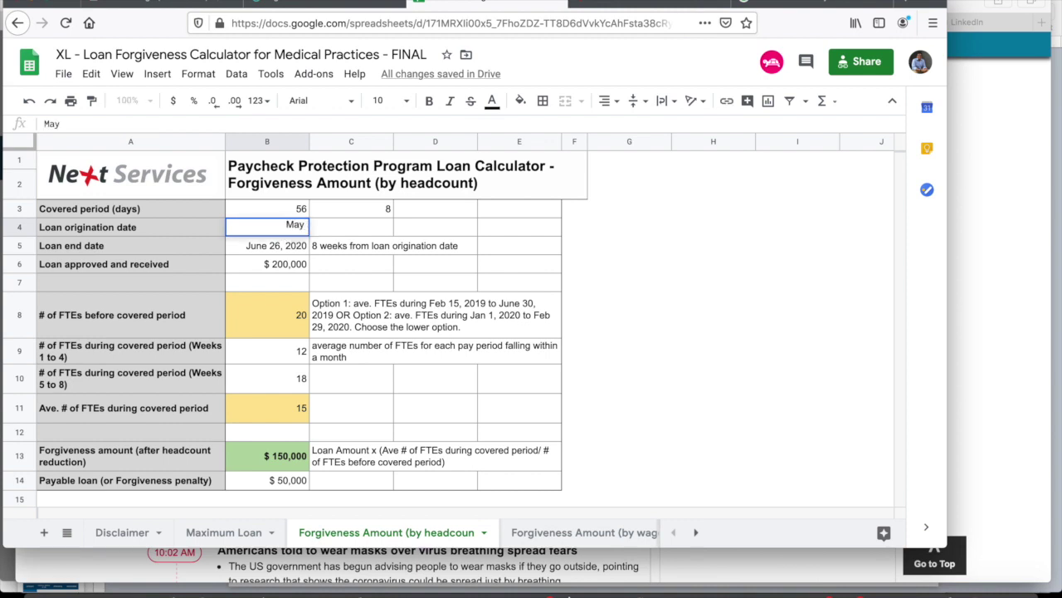
text( 5, 2020)
key(Tab)
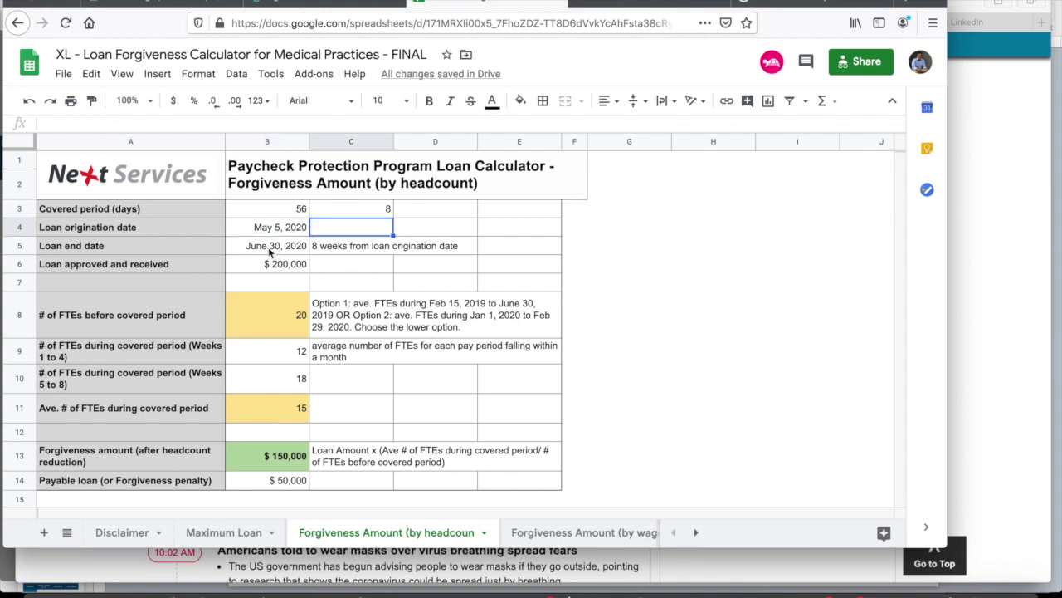
key(ctrl+z)
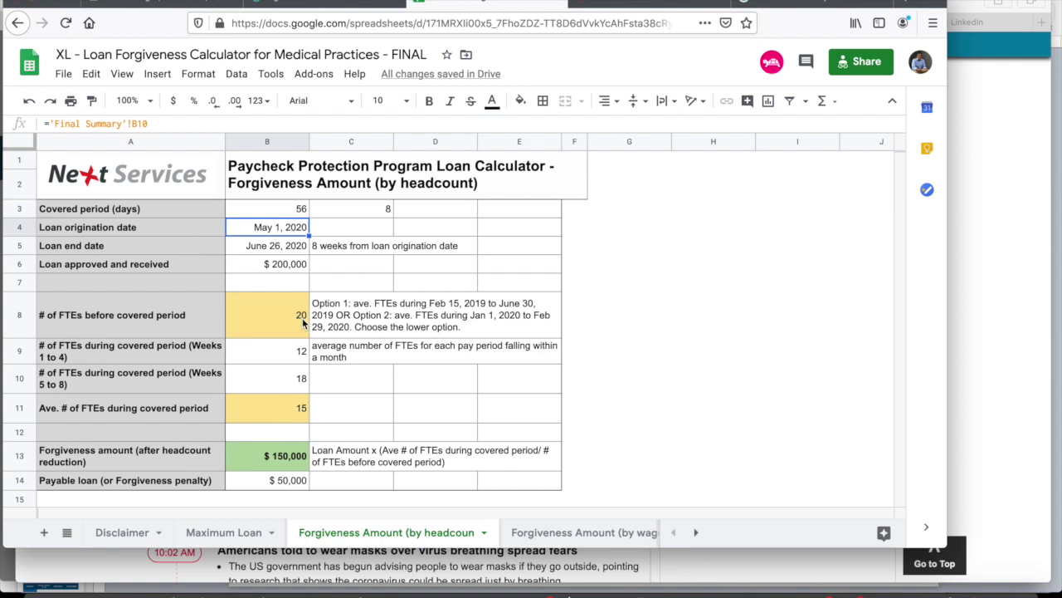
click(352, 306)
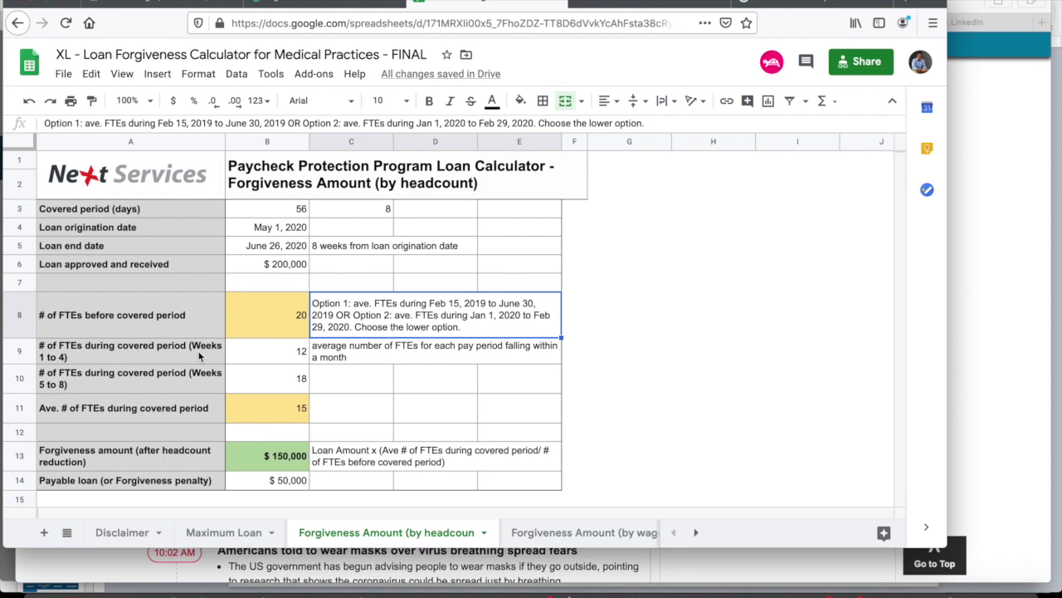
click(285, 362)
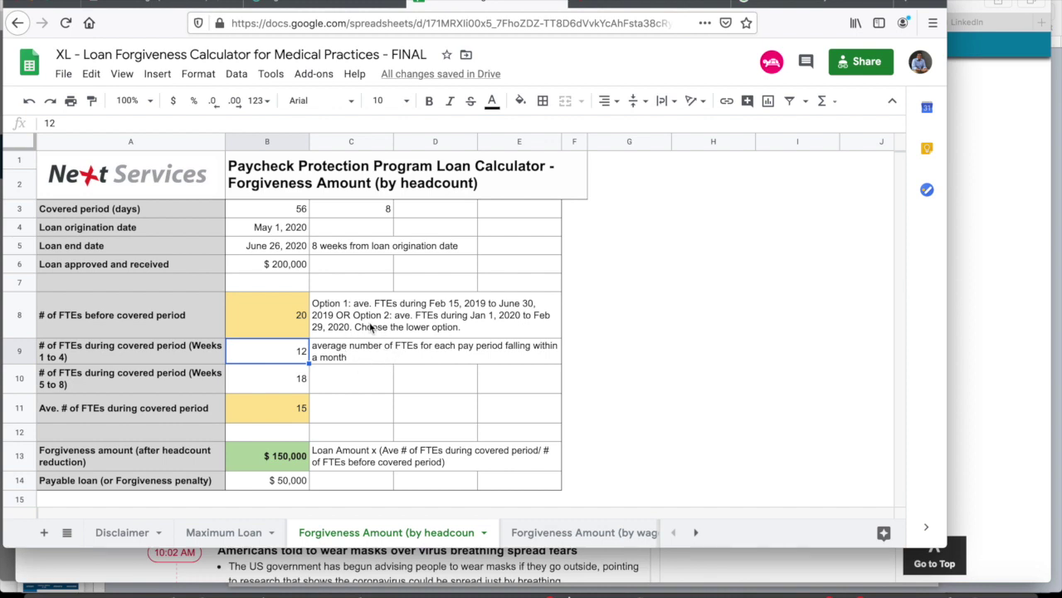
click(292, 383)
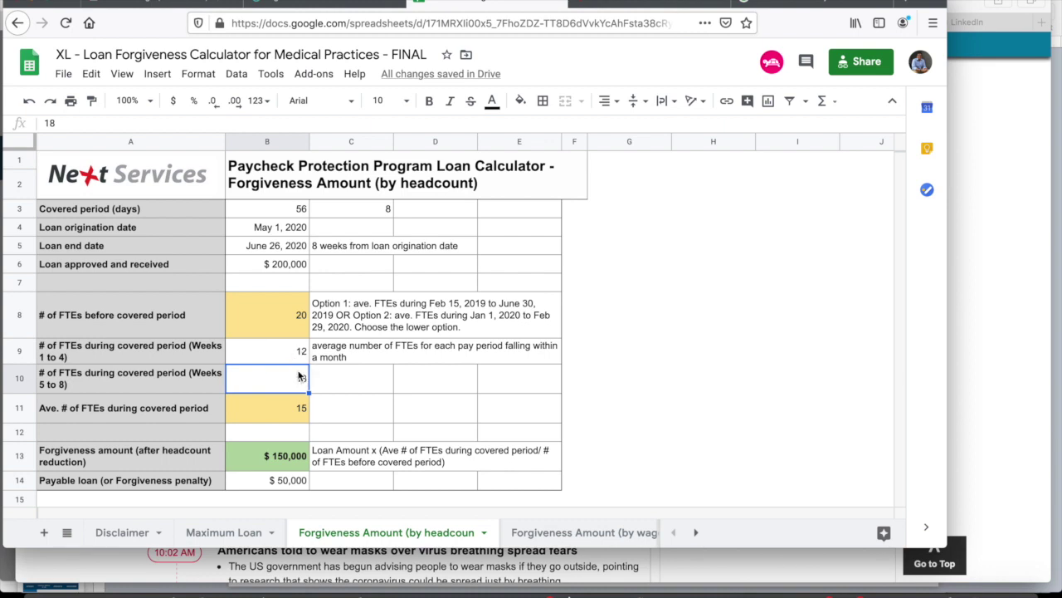
click(274, 409)
scroll(274, 409, down, 1)
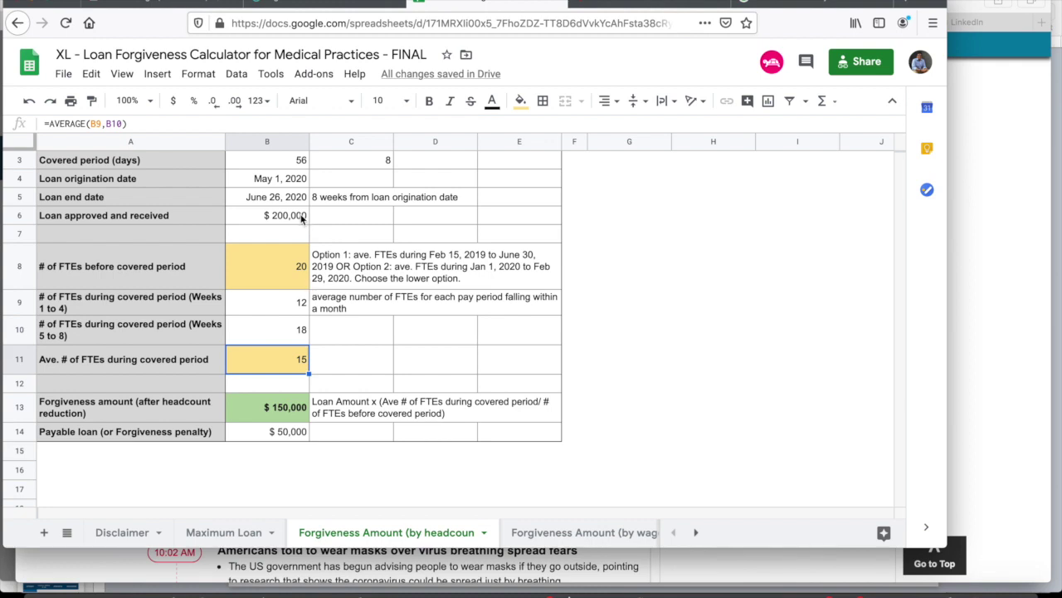
- View B13's =(B11/B8)*B6 forgiveness formula, then move to the wage-reduction sheet
click(289, 415)
double_click(289, 415)
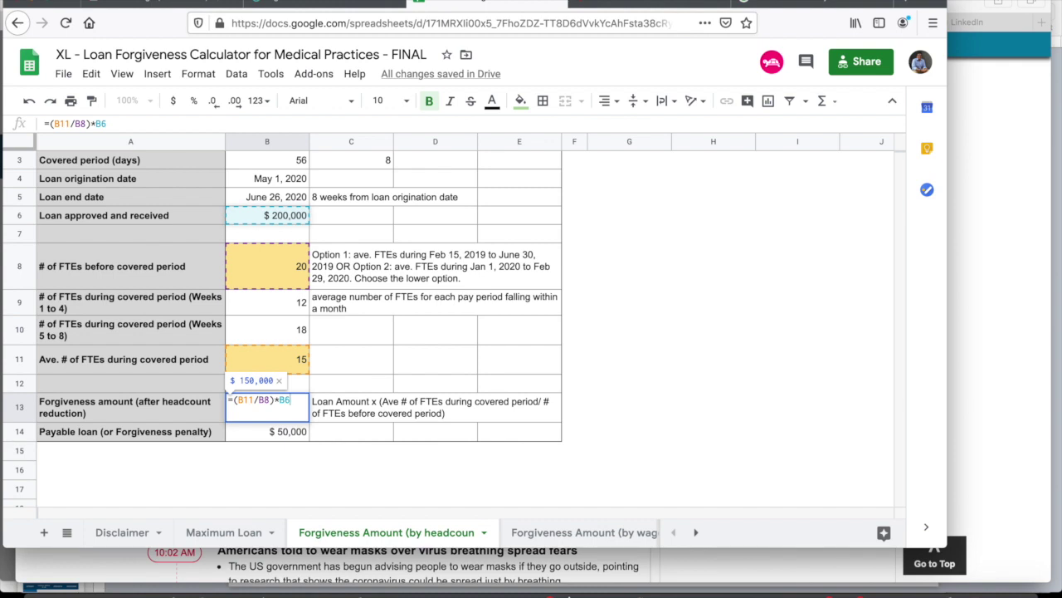
key(Escape)
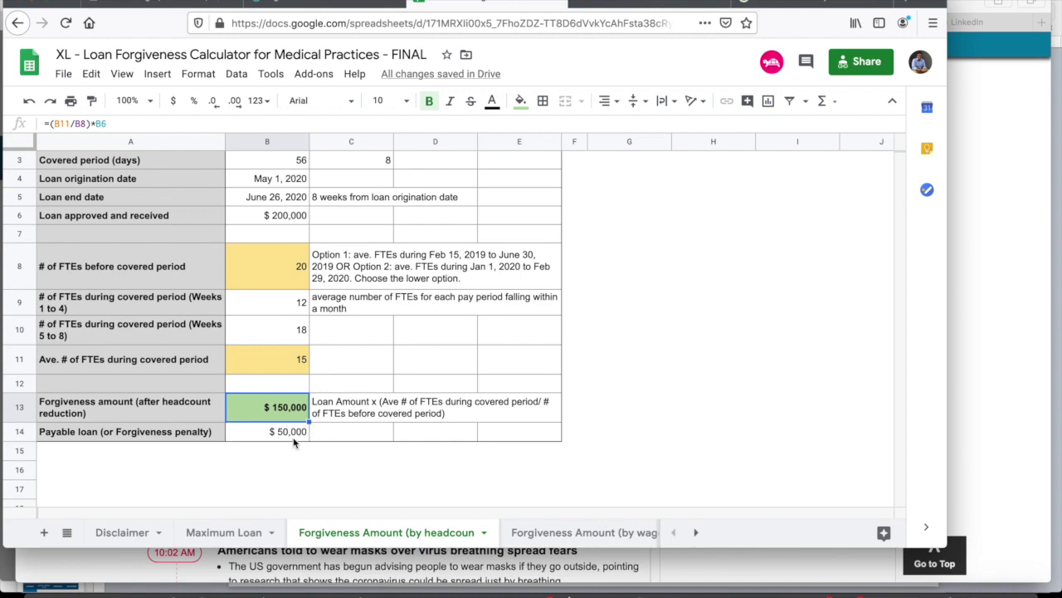
key(ctrl+shift+Page_Down)
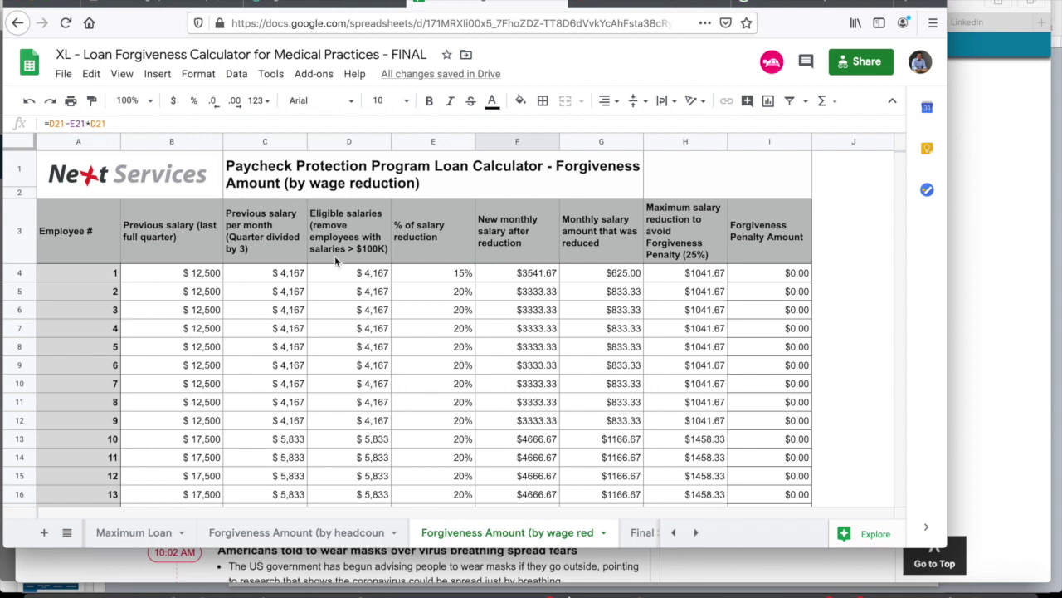
scroll(233, 327, down, 3)
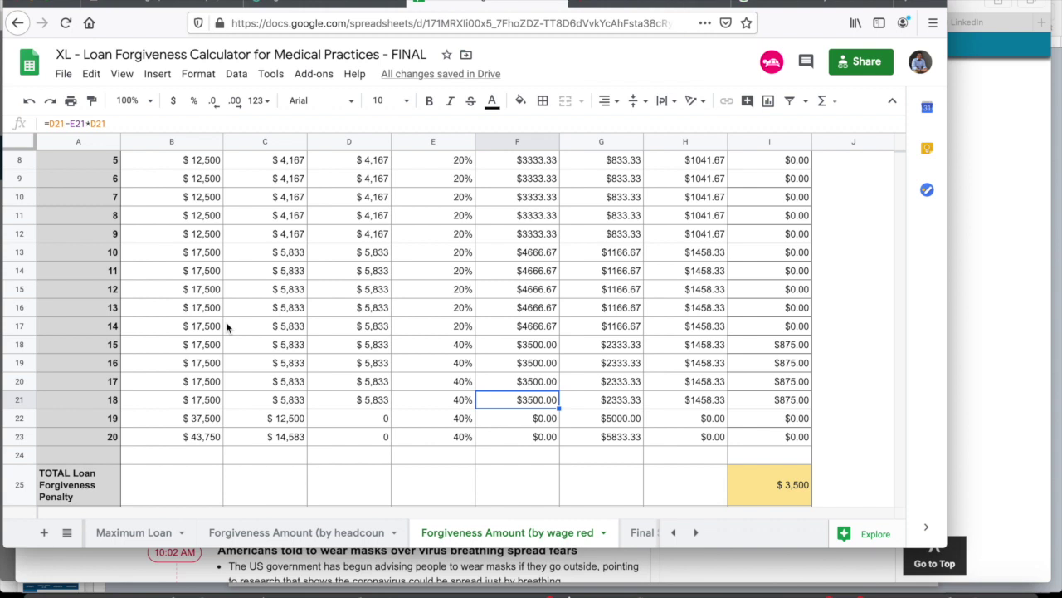
scroll(226, 326, up, 2)
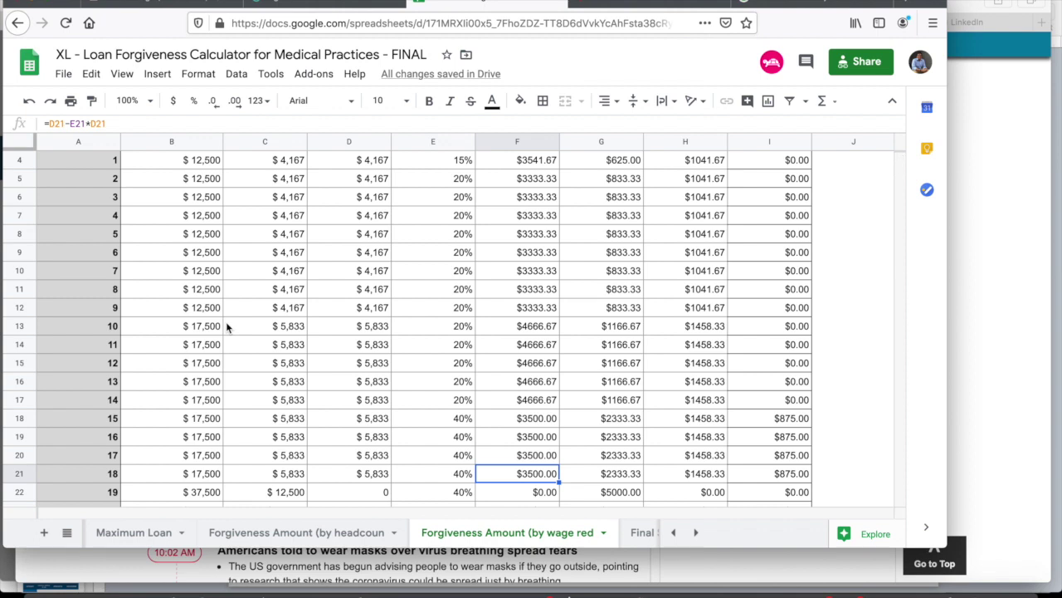
scroll(226, 324, up, 2)
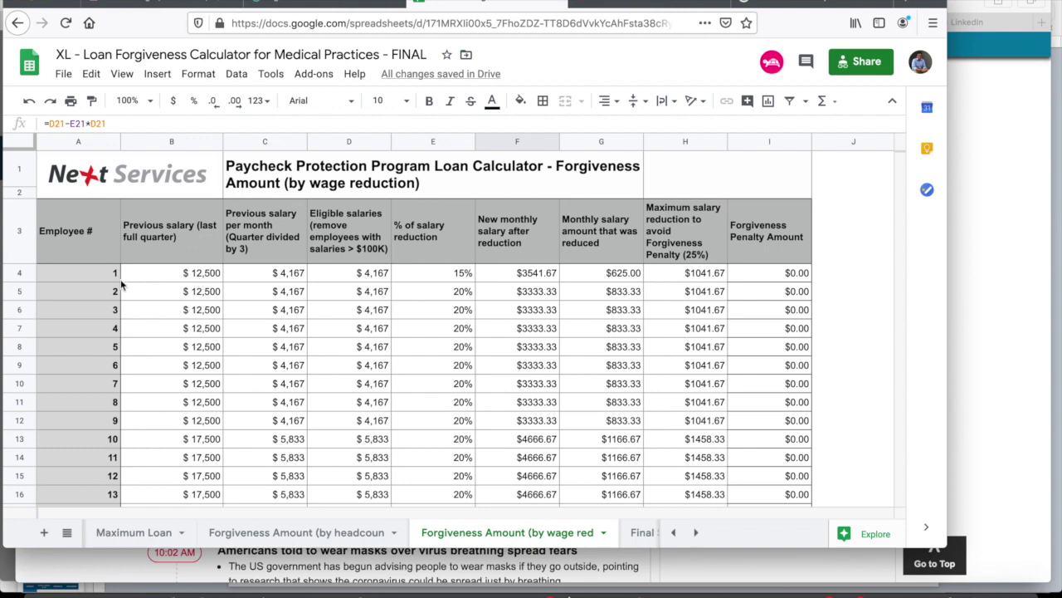
click(208, 281)
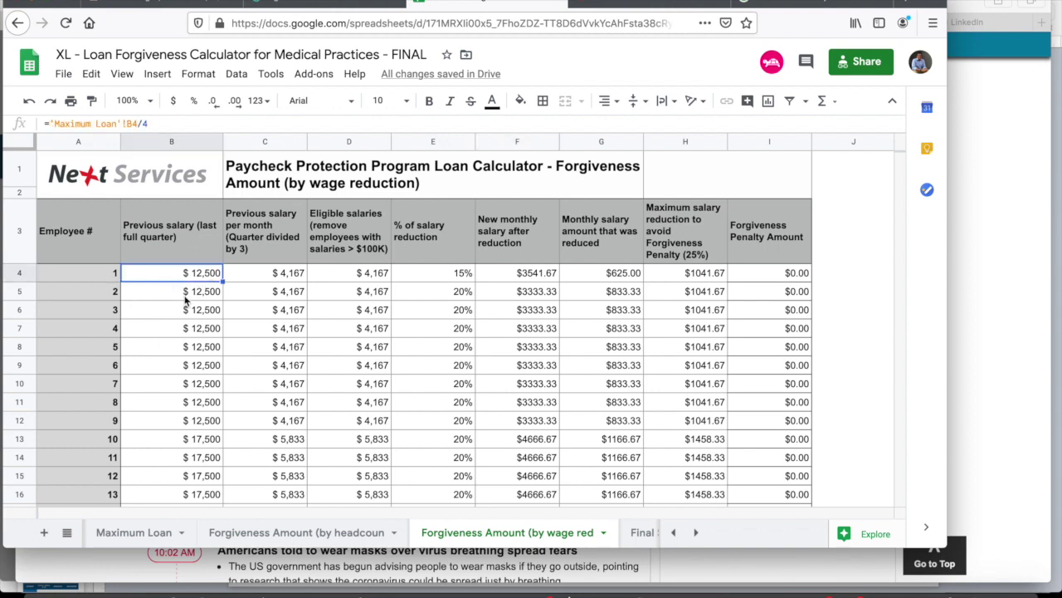
click(272, 276)
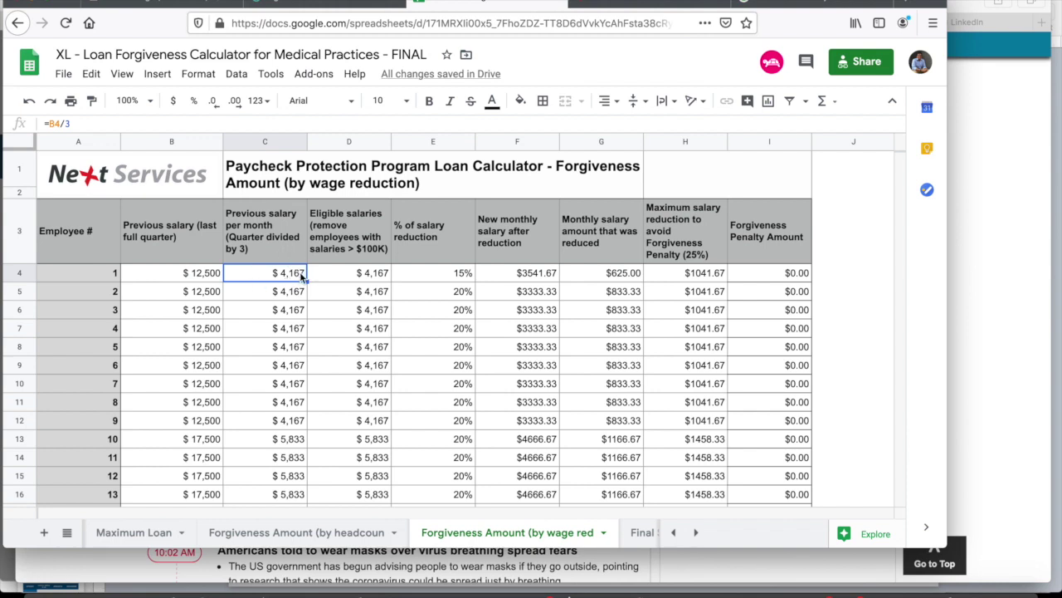
scroll(300, 271, down, 2)
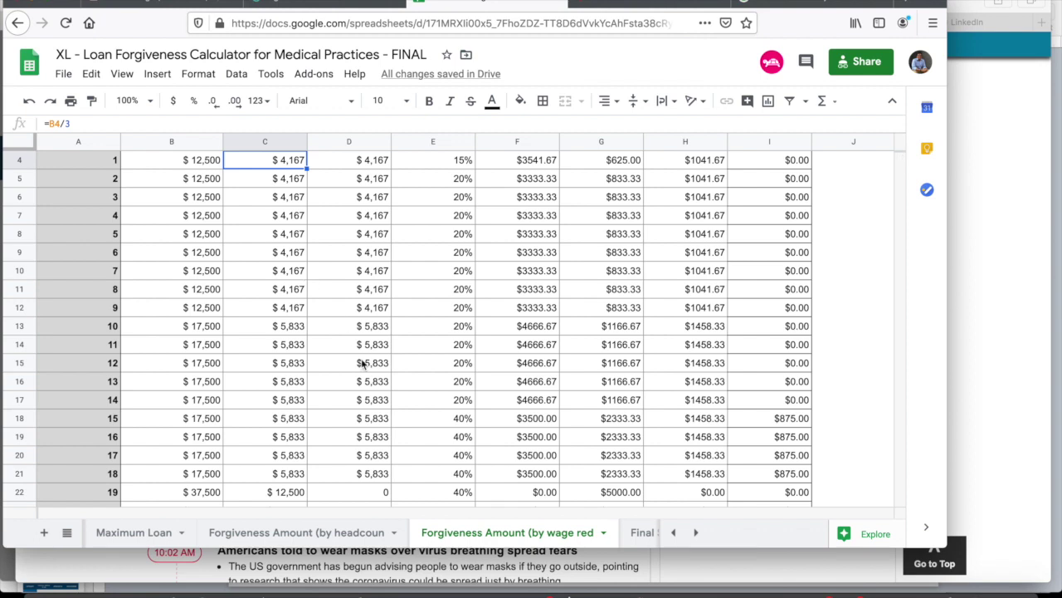
scroll(361, 363, down, 1)
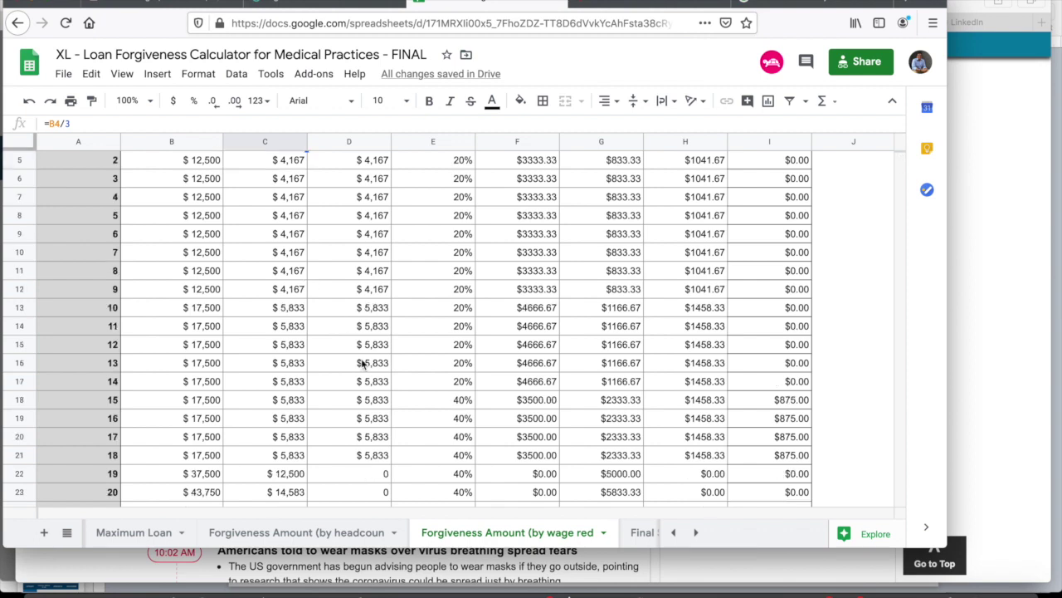
double_click(365, 472)
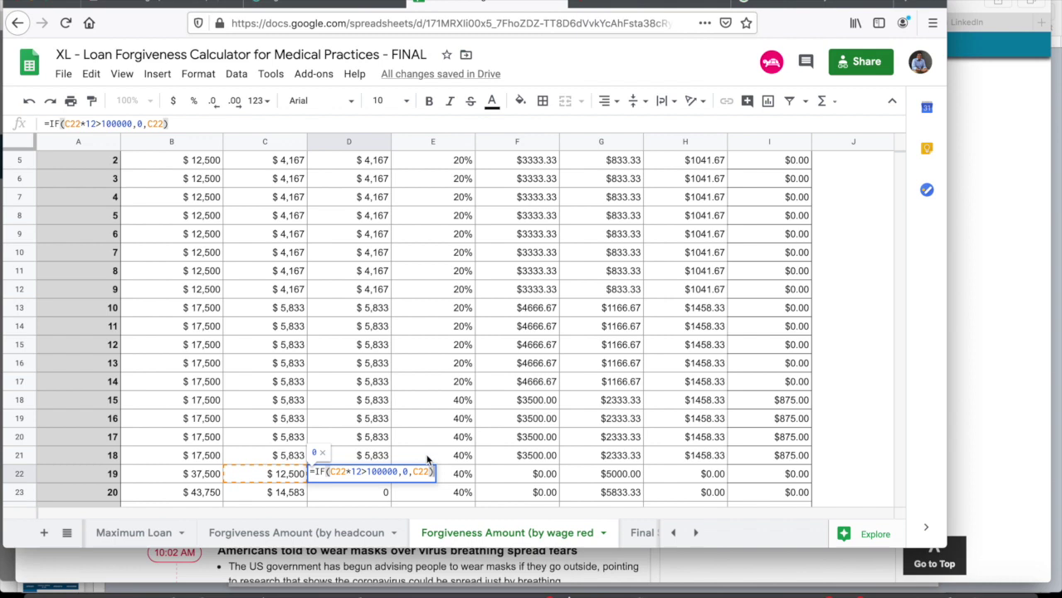
key(Escape)
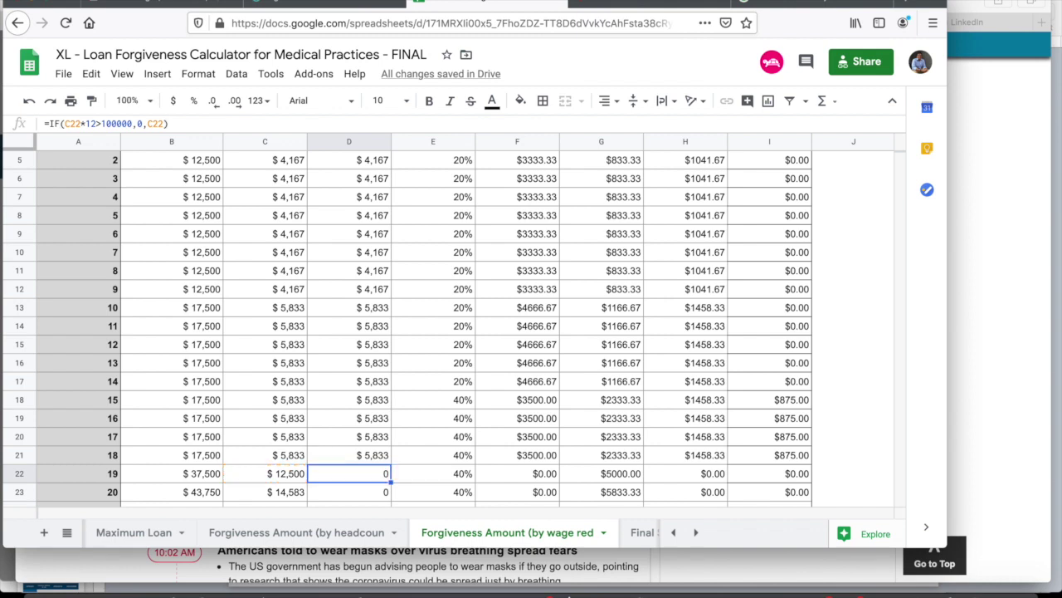
scroll(448, 297, up, 3)
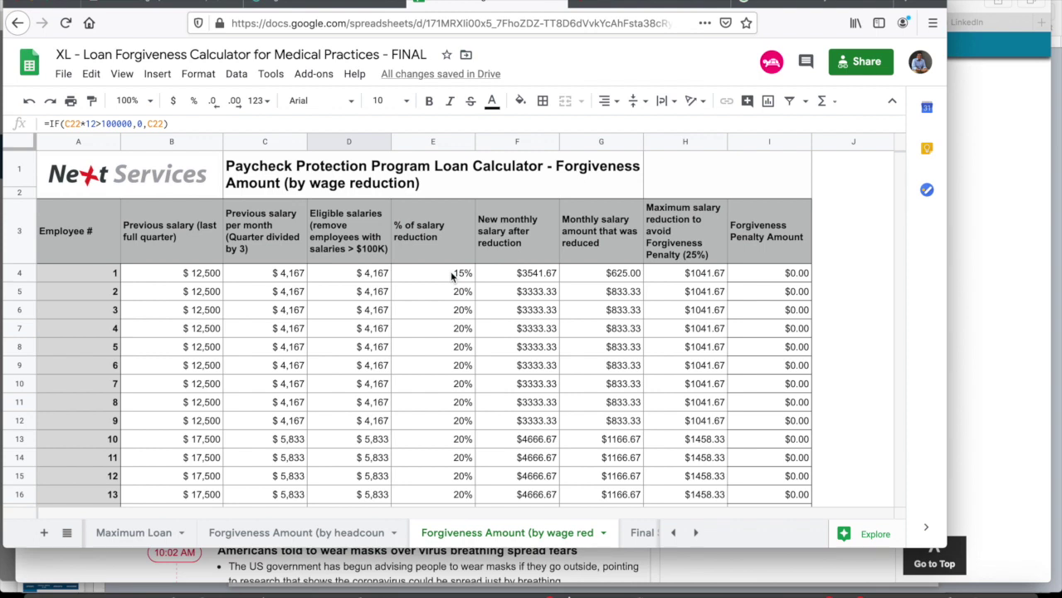
- Set employee 1's salary reduction in E4 to 20%
scroll(452, 276, down, 1)
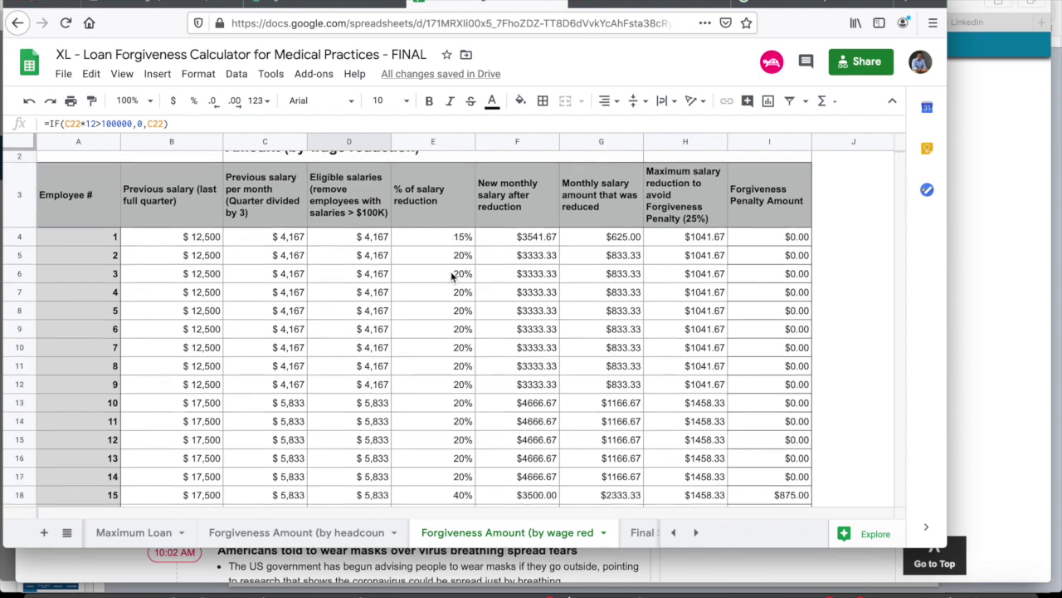
click(435, 238)
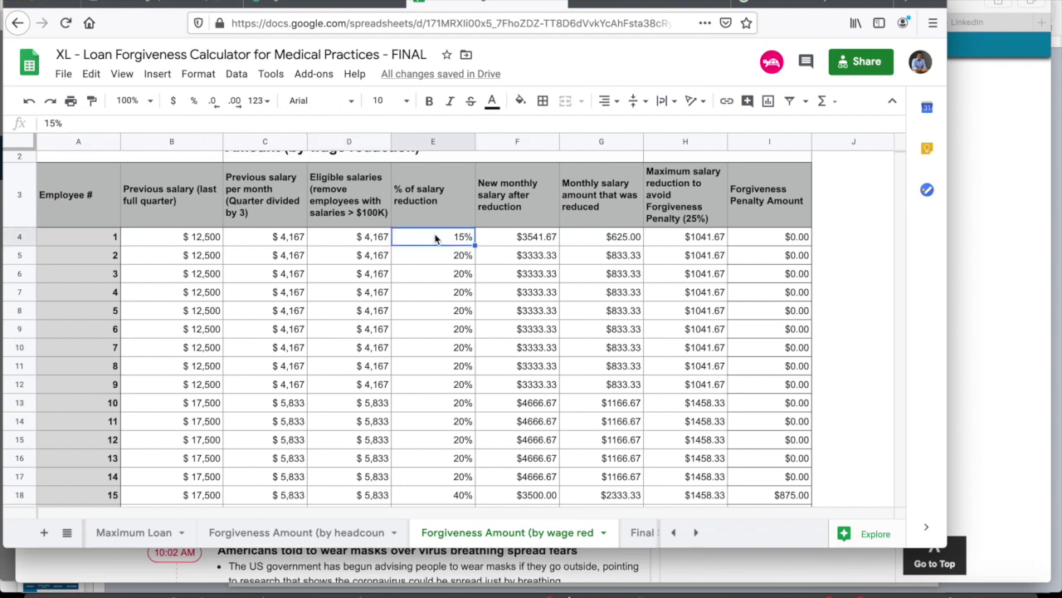
text(20)
key(Return)
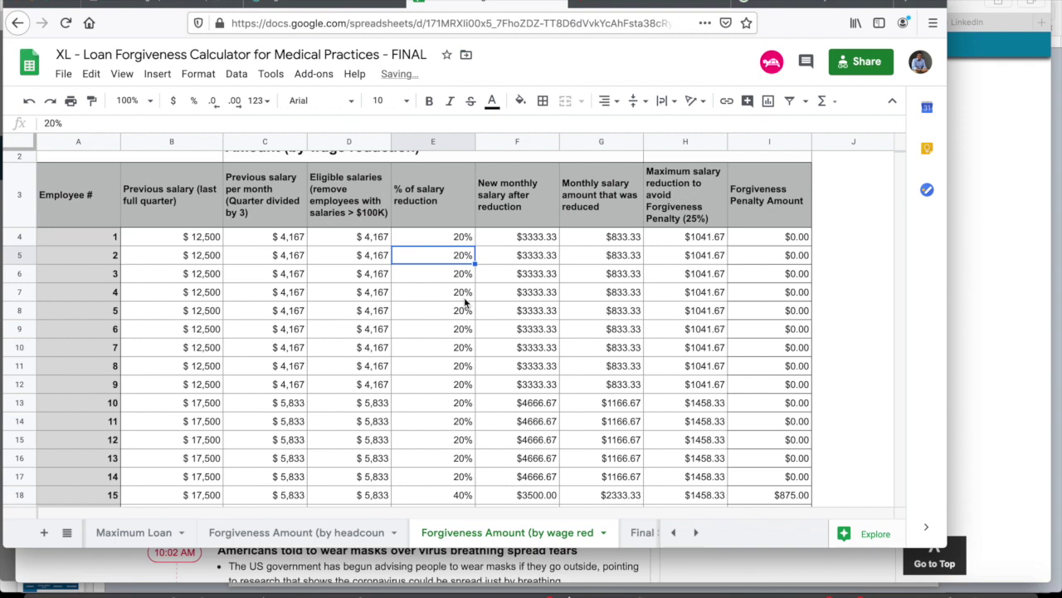
- Set salary reductions of 30% for employees 10–12 in E13, E14 and E15
scroll(465, 304, down, 3)
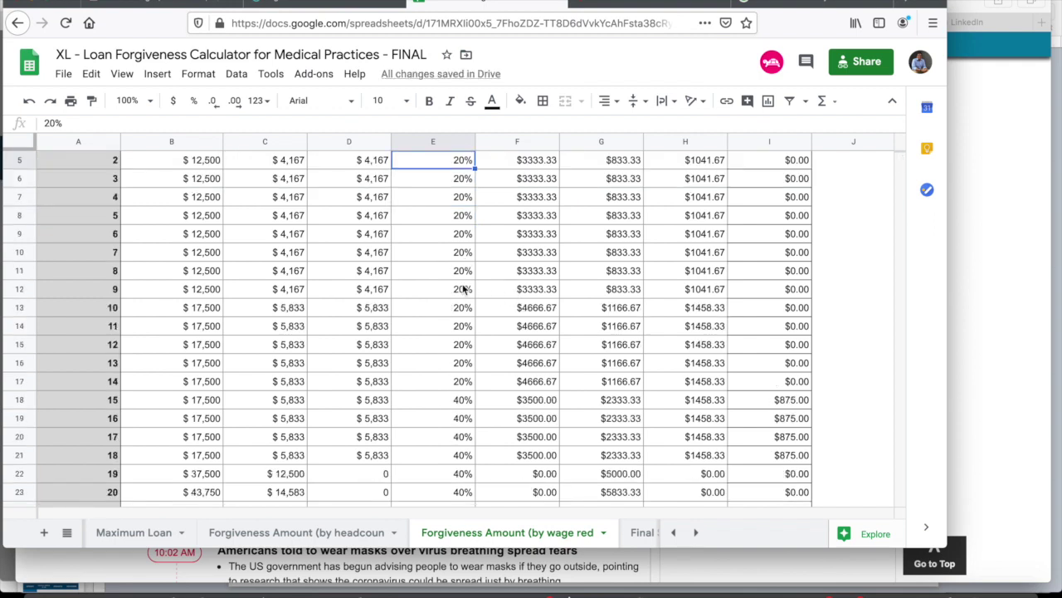
scroll(465, 288, up, 1)
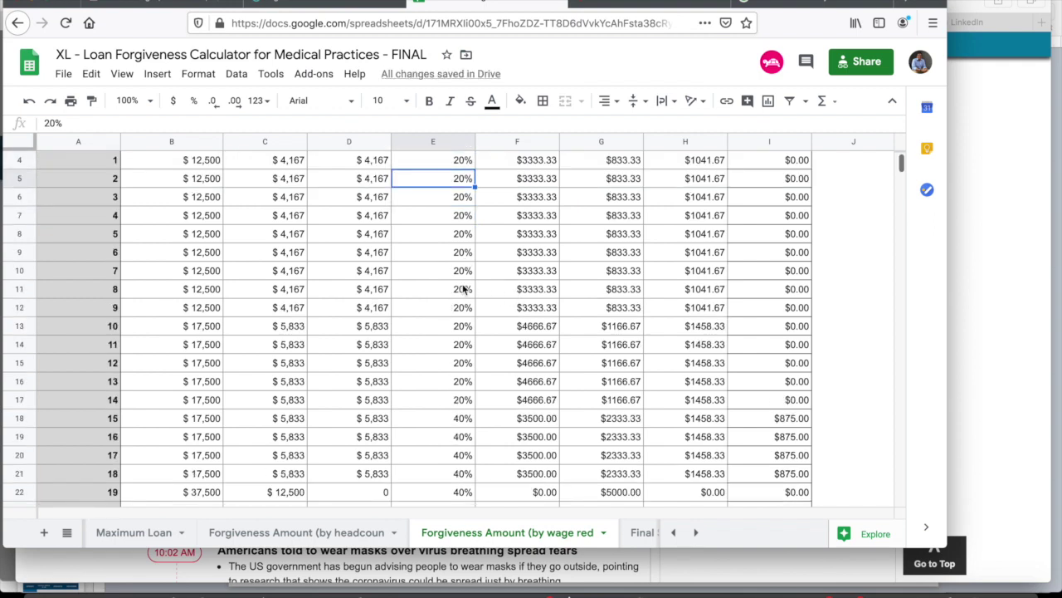
click(436, 324)
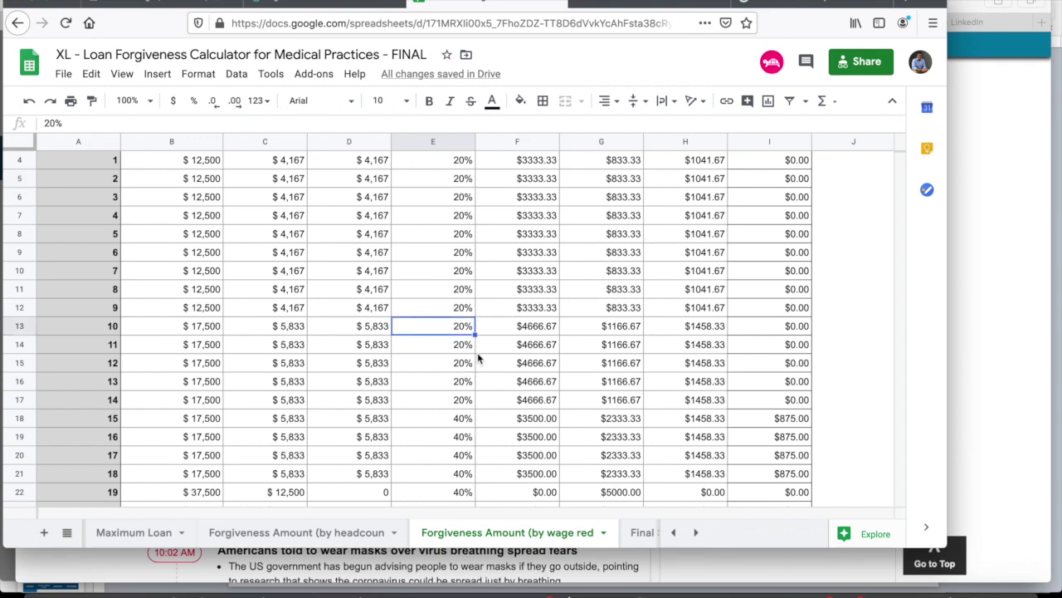
text(30)
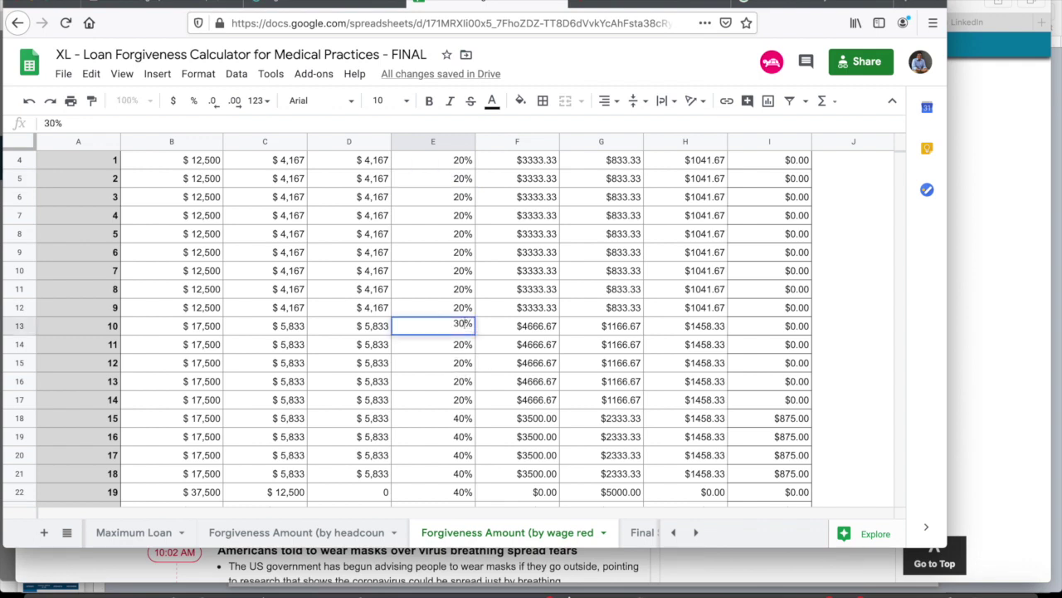
key(Tab)
click(456, 350)
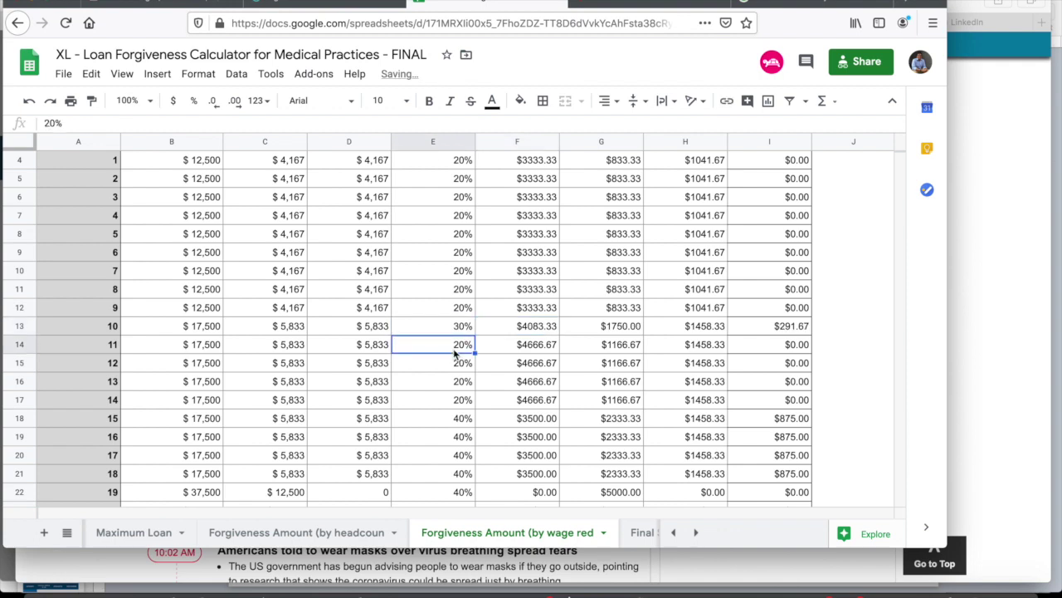
text(30)
key(Tab)
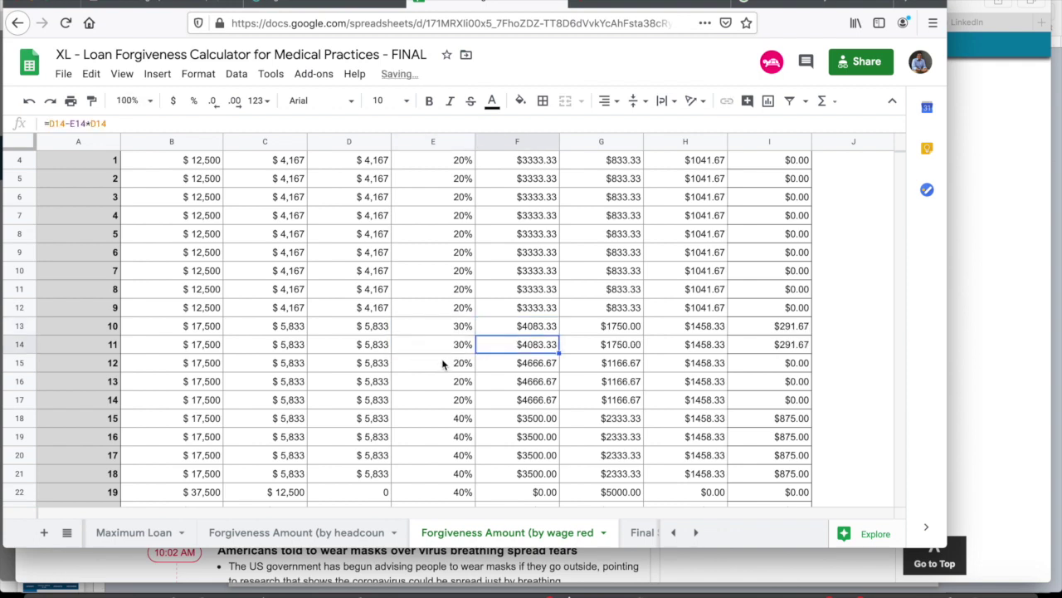
click(444, 363)
text(30)
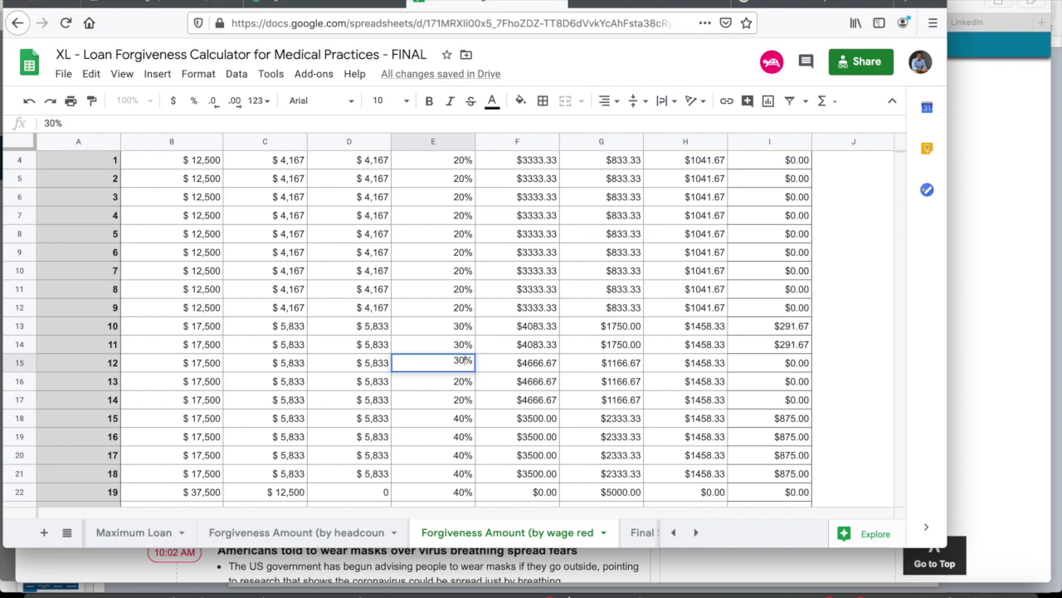
key(Return)
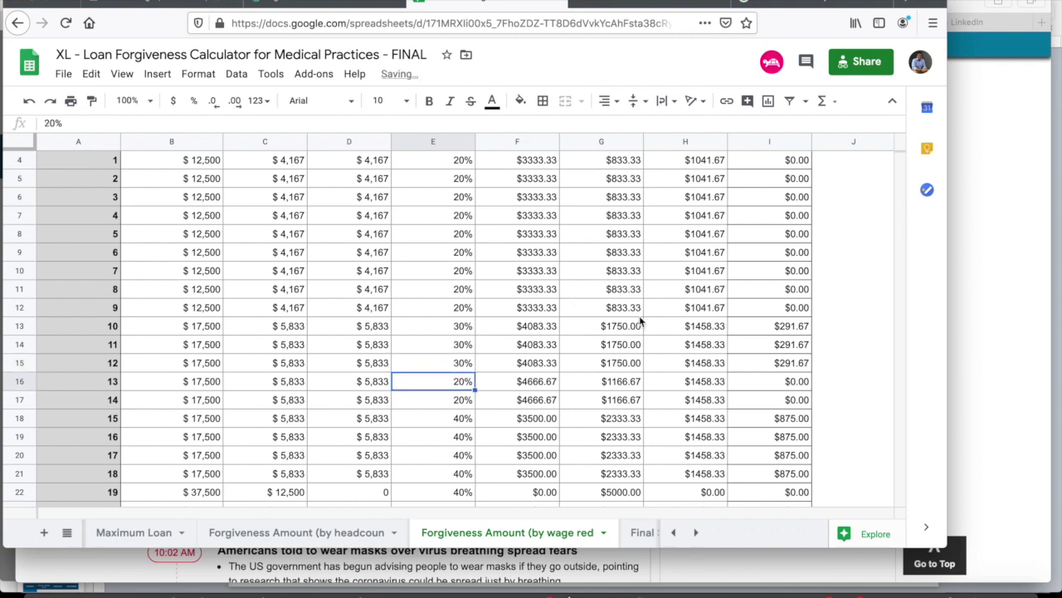
scroll(641, 332, up, 2)
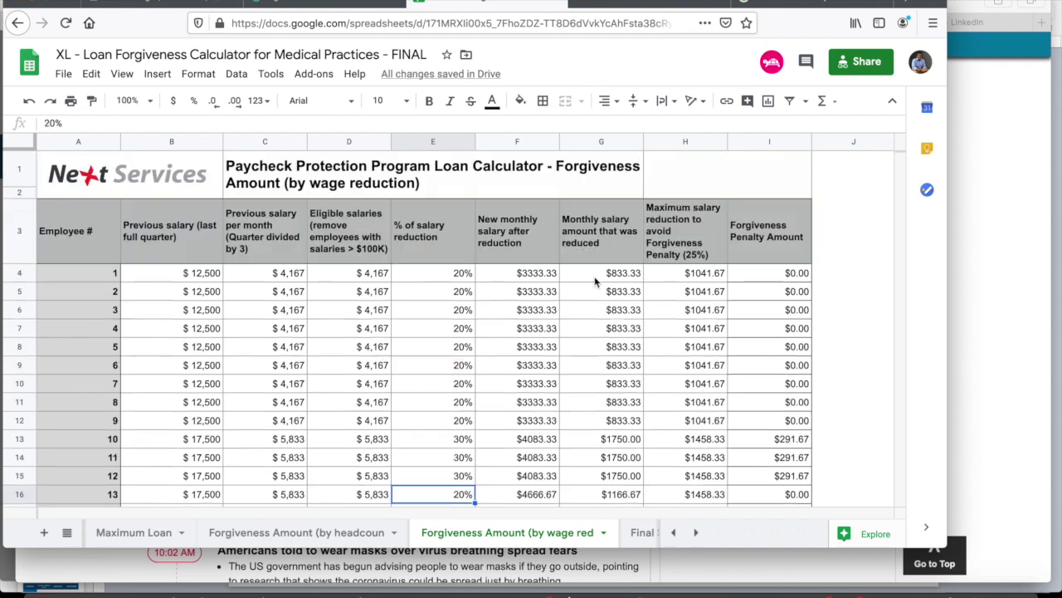
- Review the reduced-salary columns and H4's 25% maximum-reduction formula, then scroll down
click(538, 234)
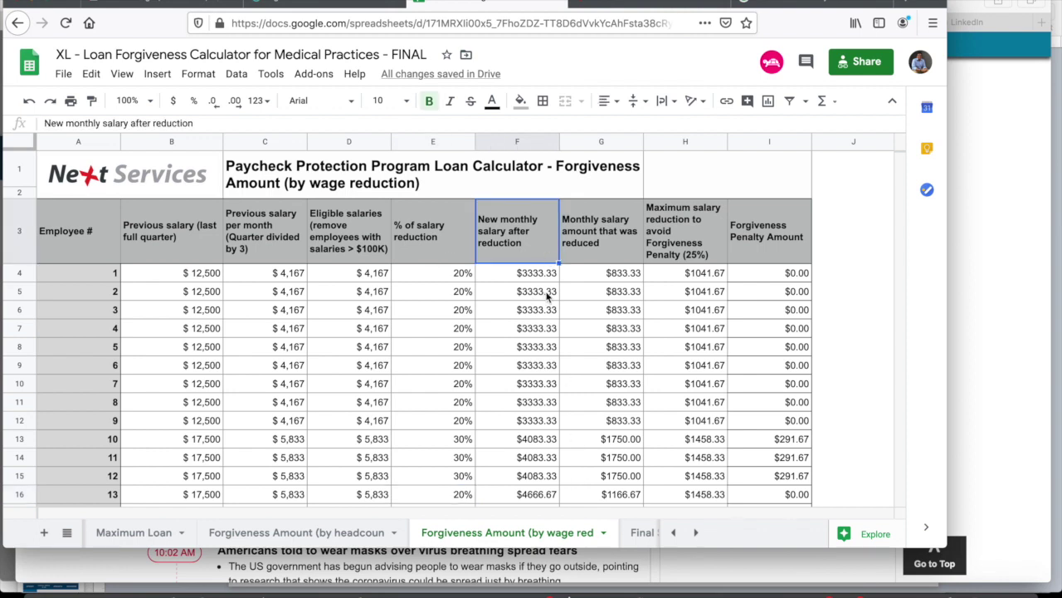
click(611, 249)
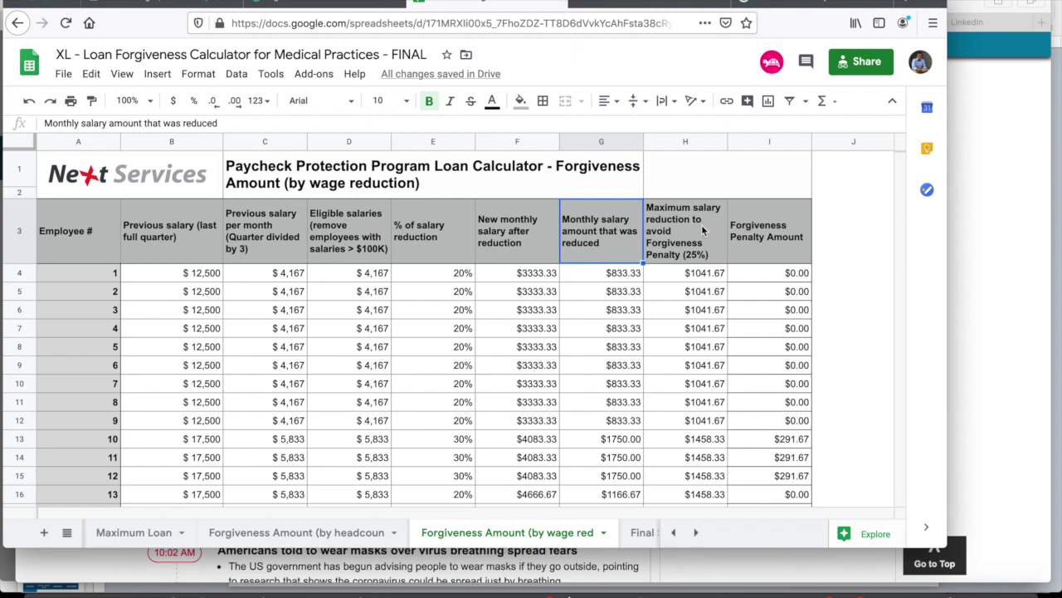
double_click(697, 272)
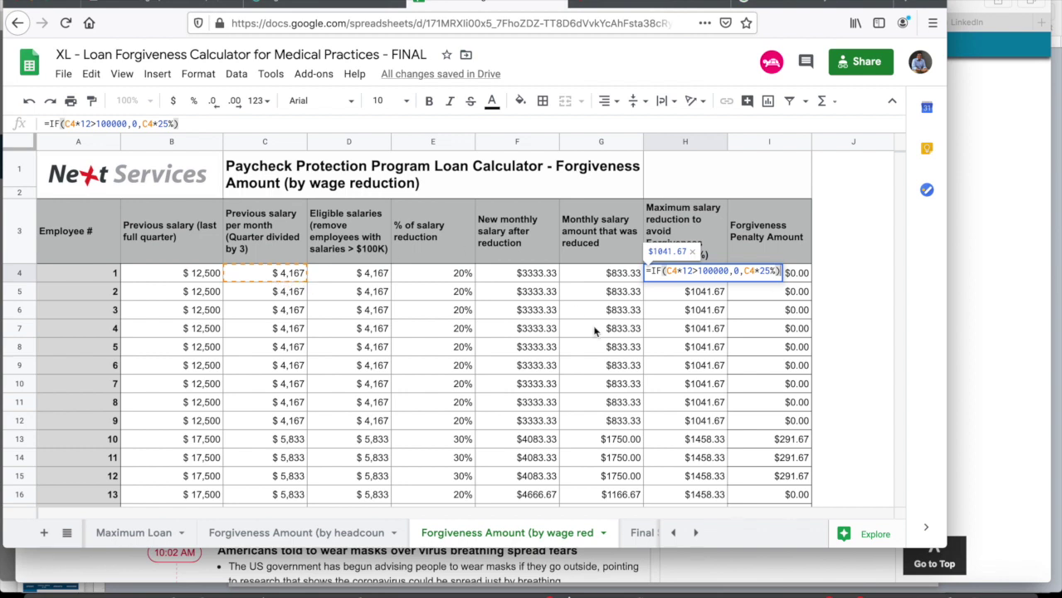
key(Escape)
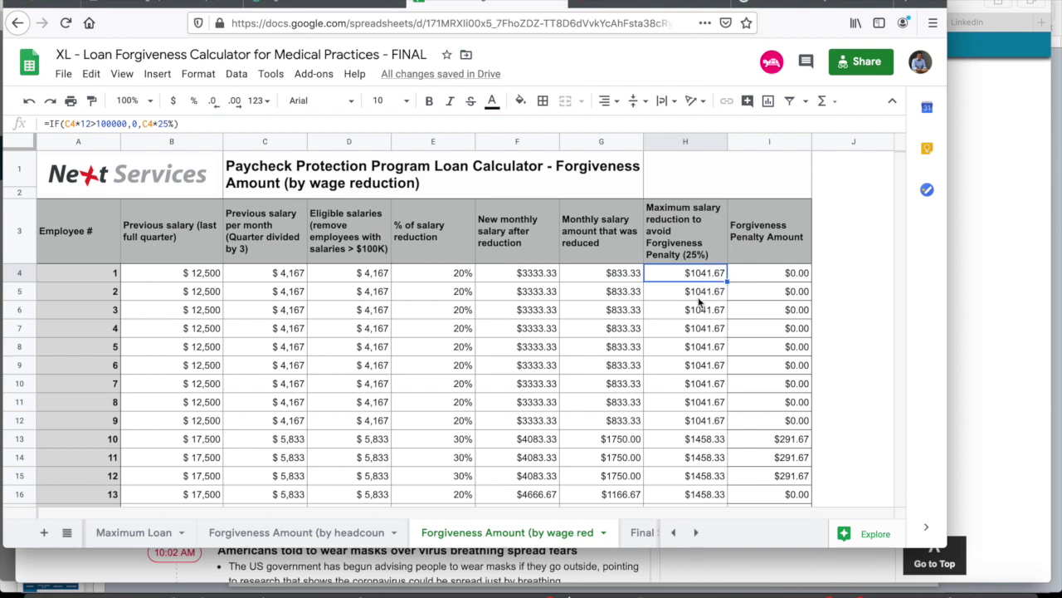
scroll(699, 303, down, 5)
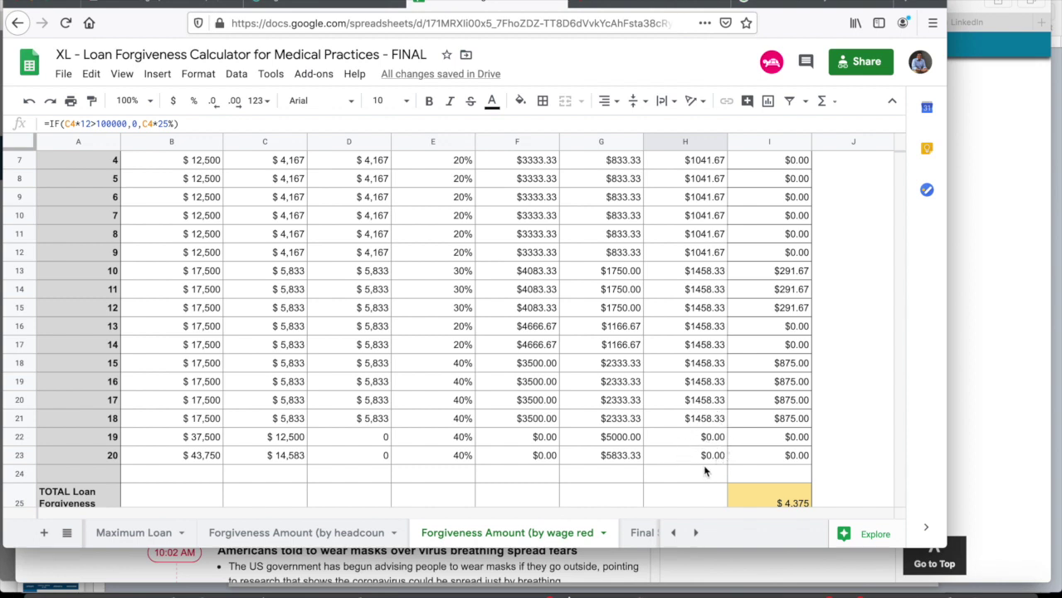
scroll(693, 417, up, 5)
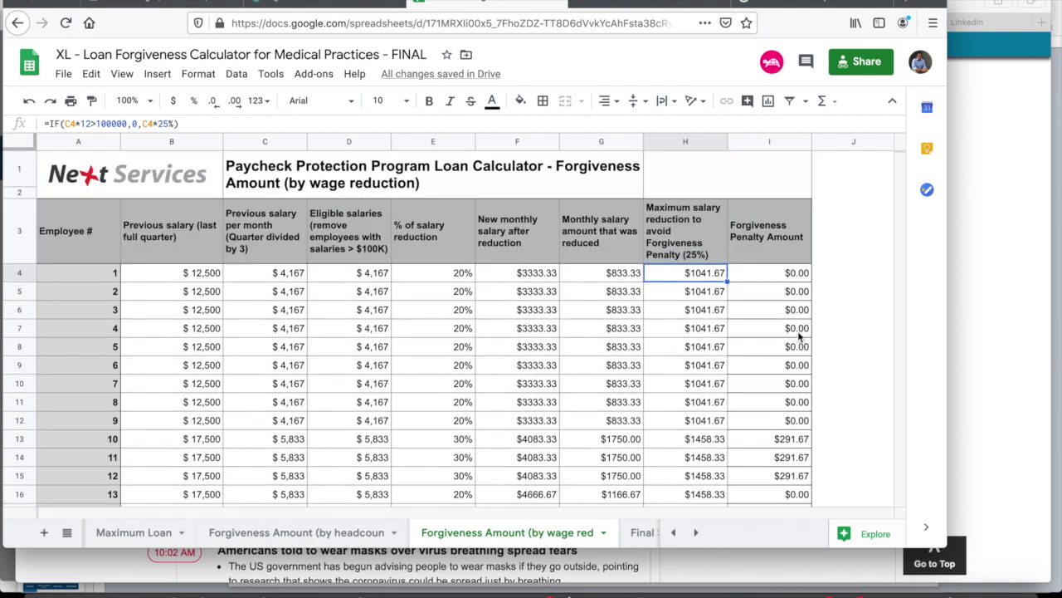
click(790, 277)
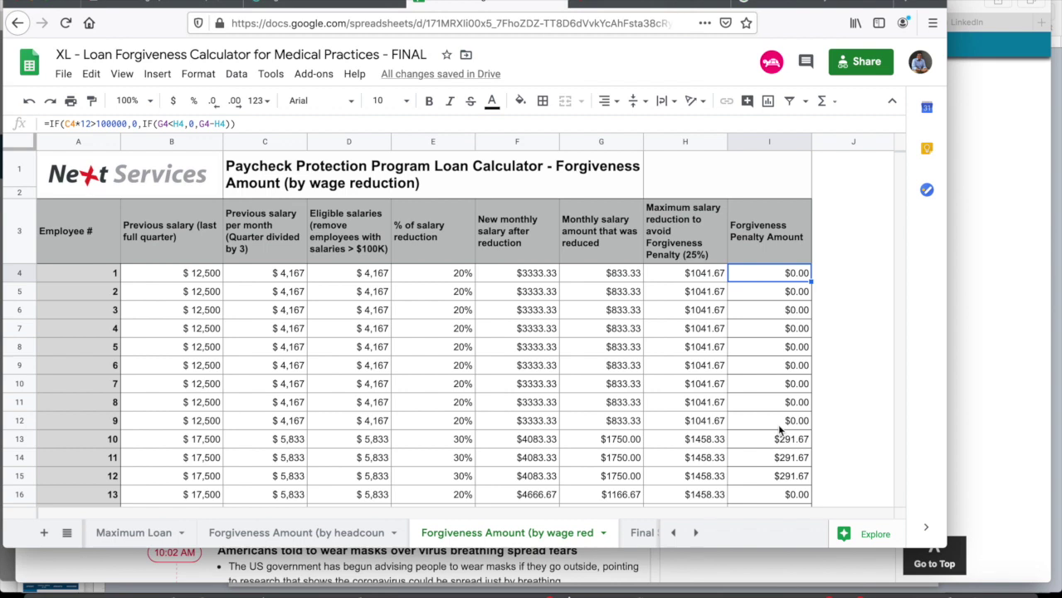
scroll(778, 424, down, 1)
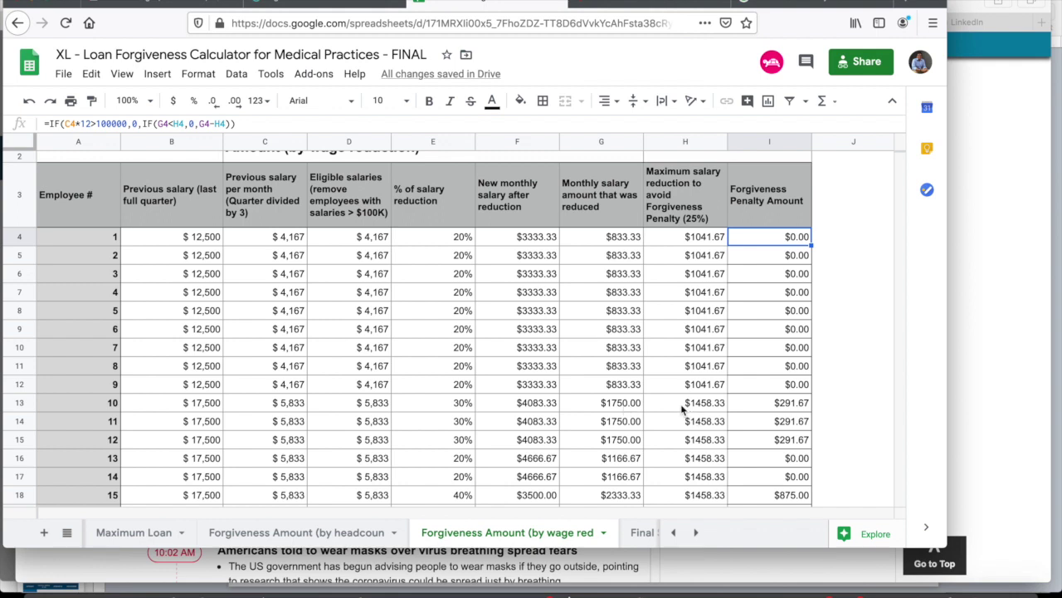
click(621, 406)
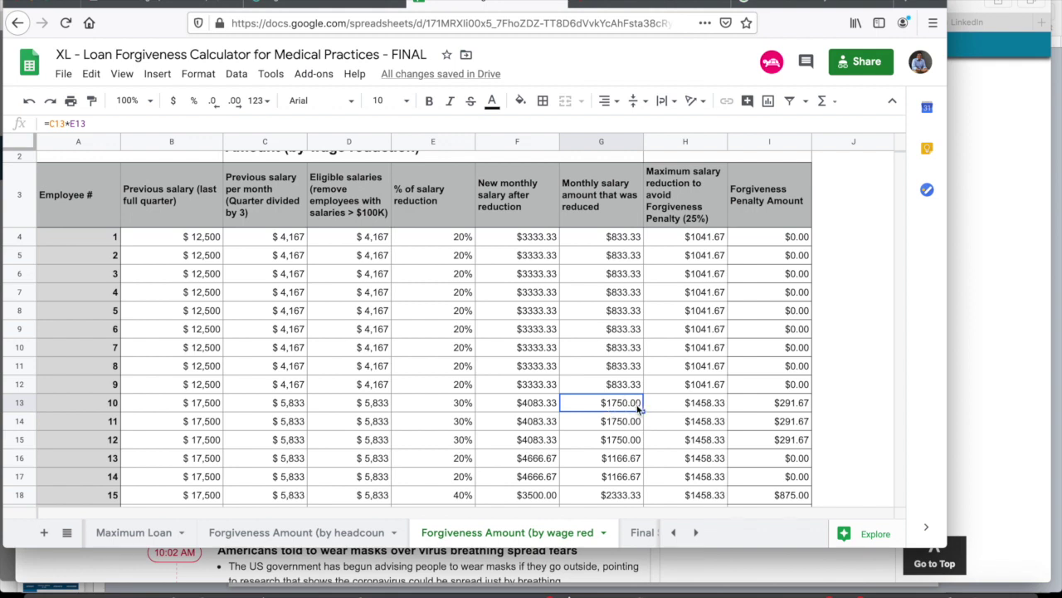
click(699, 408)
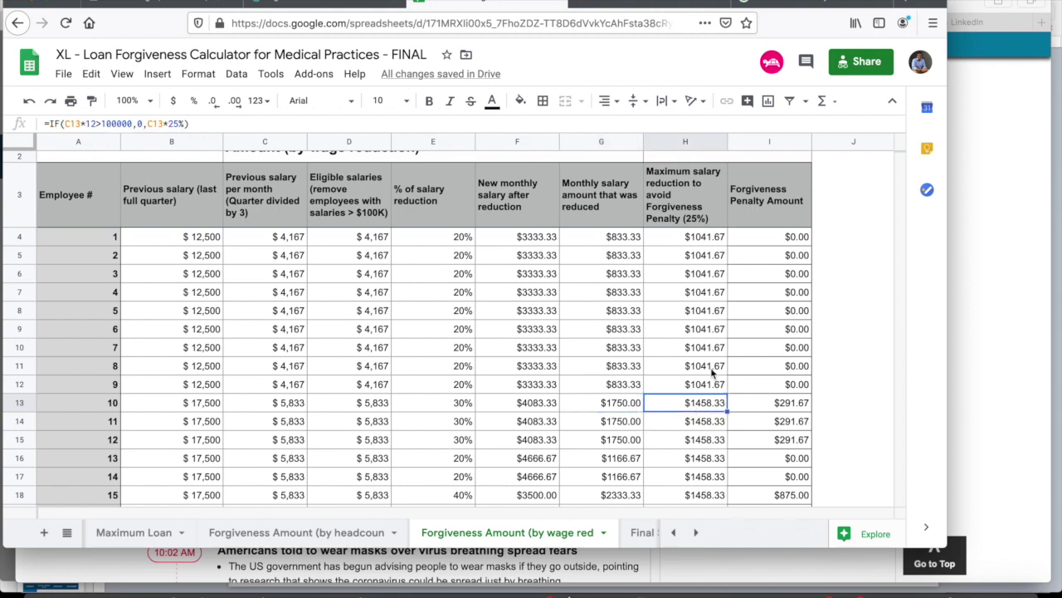
click(795, 405)
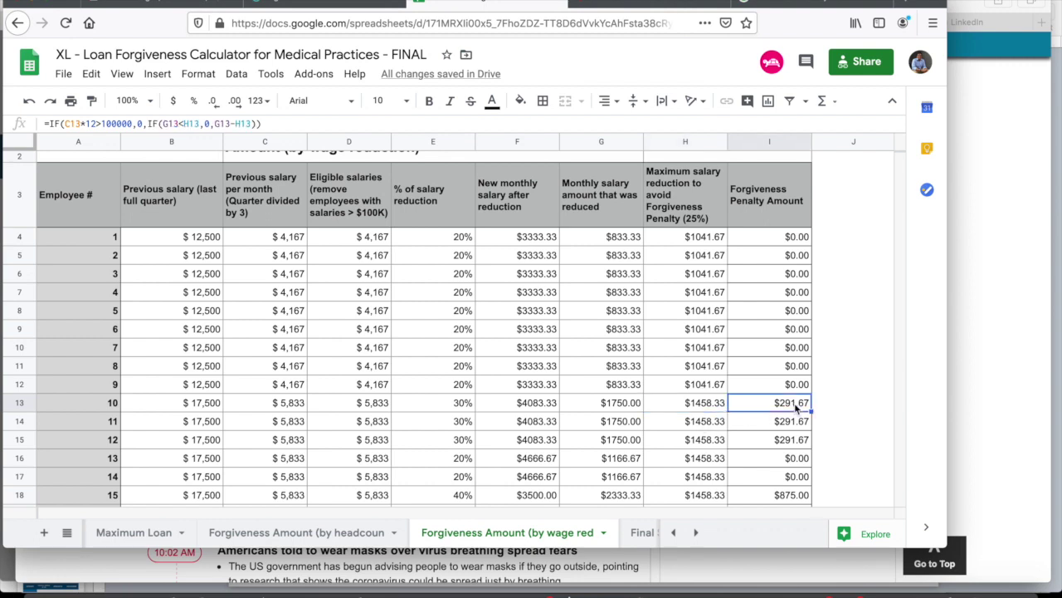
scroll(795, 405, down, 2)
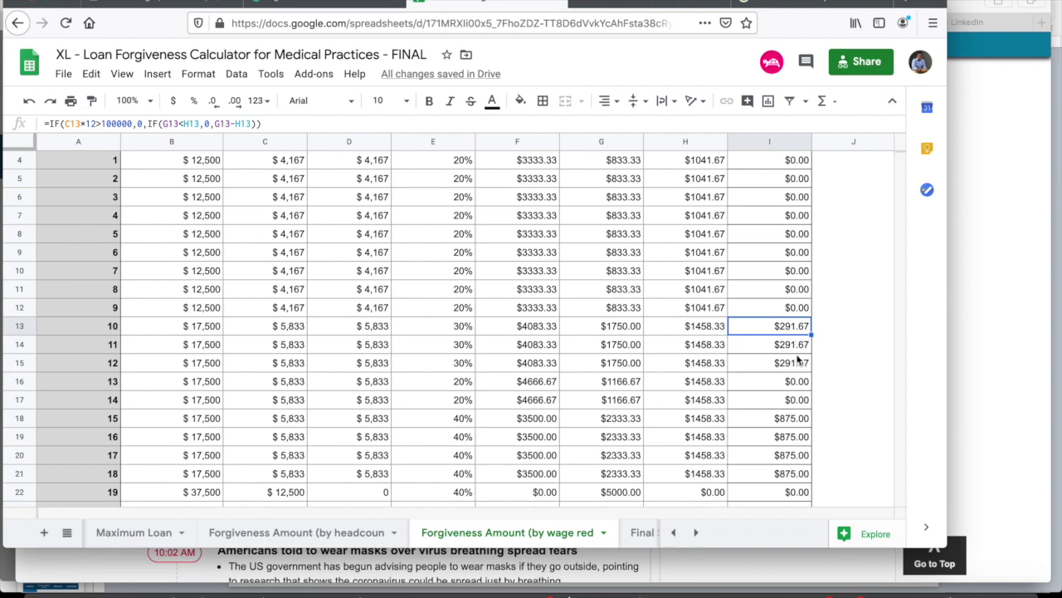
scroll(795, 364, down, 1)
scroll(796, 363, down, 5)
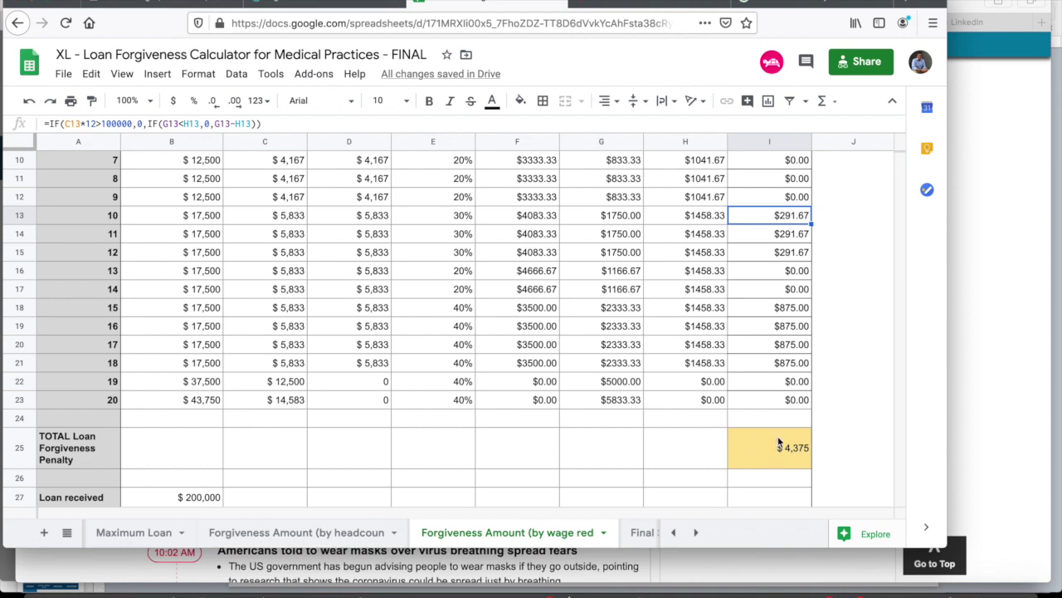
click(796, 456)
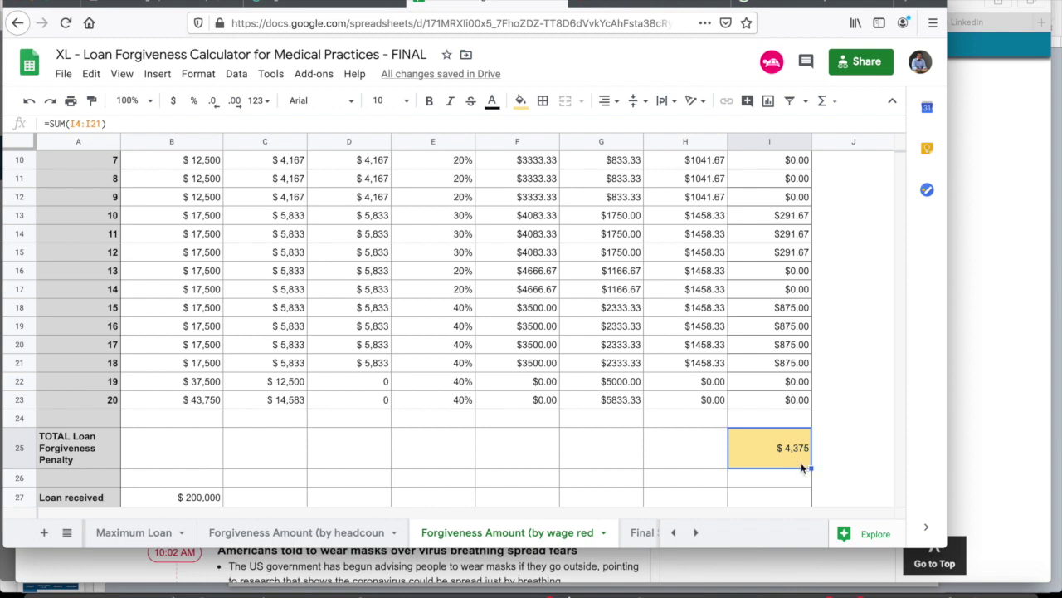
scroll(794, 462, down, 2)
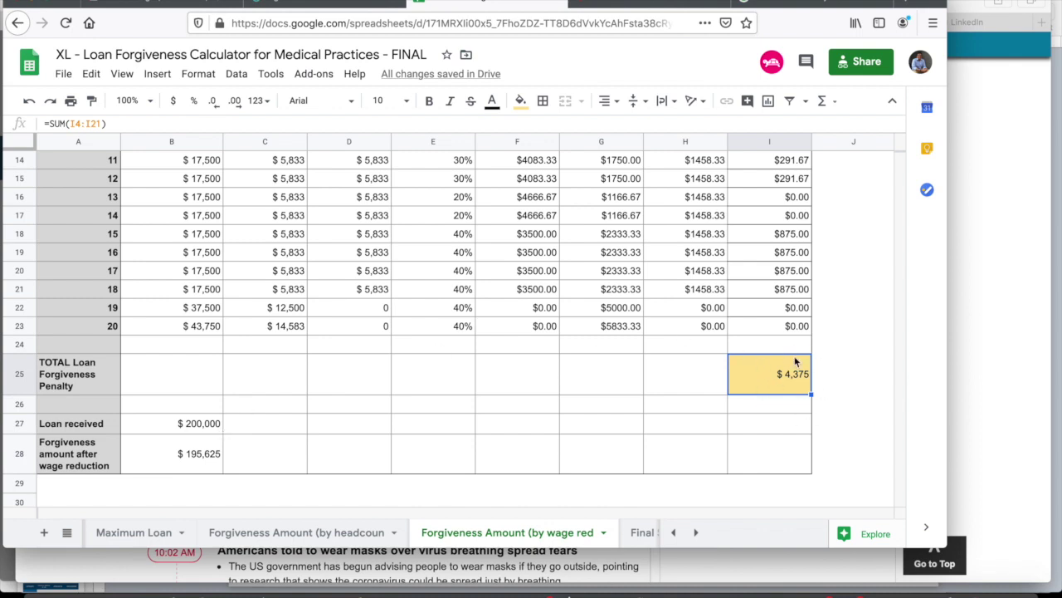
- Check B28's =B27-I25 formula, then view Final Summary: $145,625 forgiven, $54,375 penalty
click(193, 453)
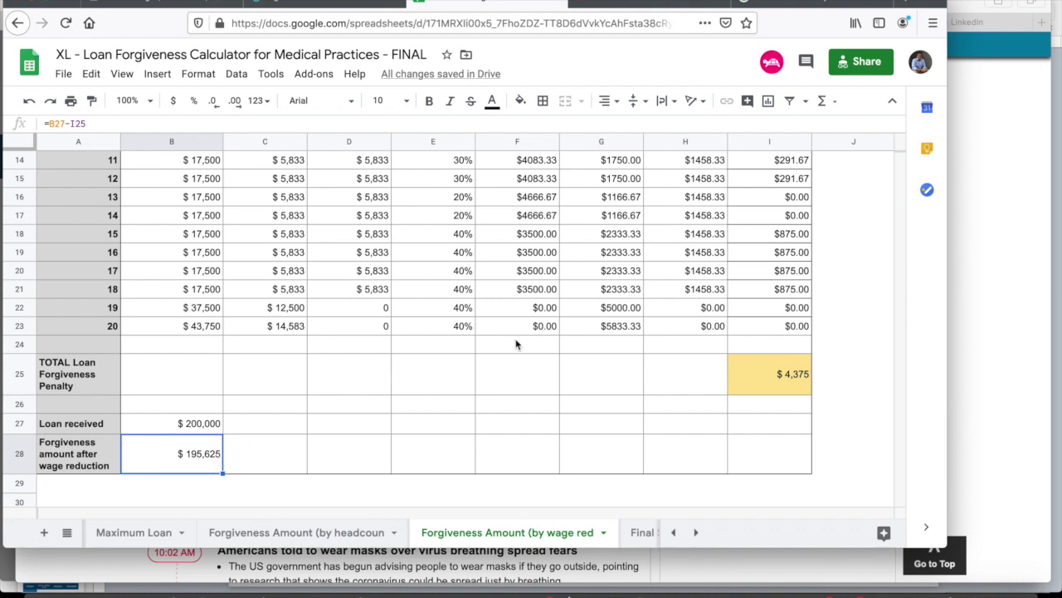
click(643, 532)
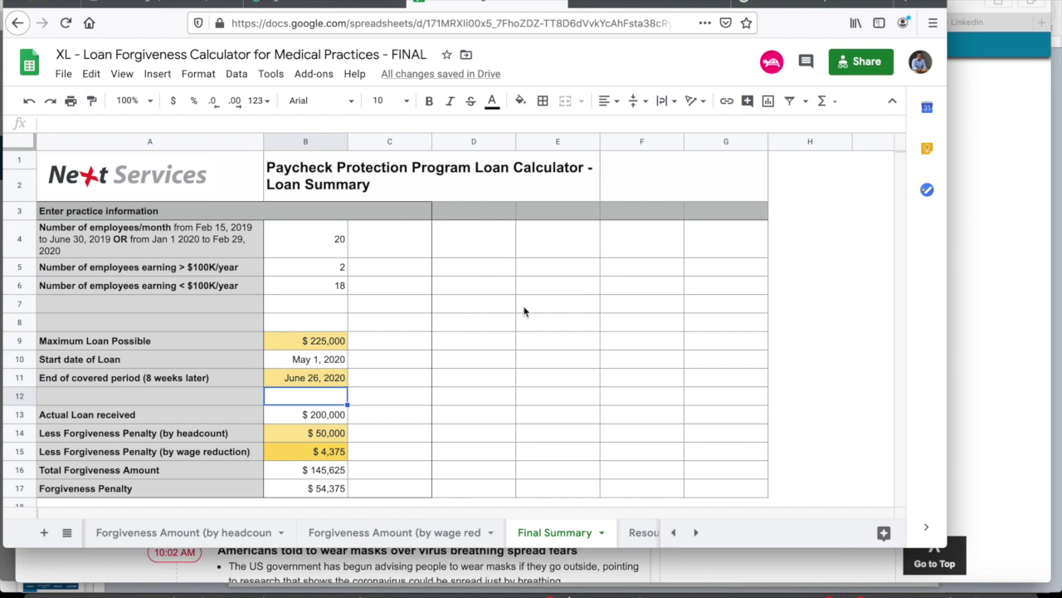
click(314, 344)
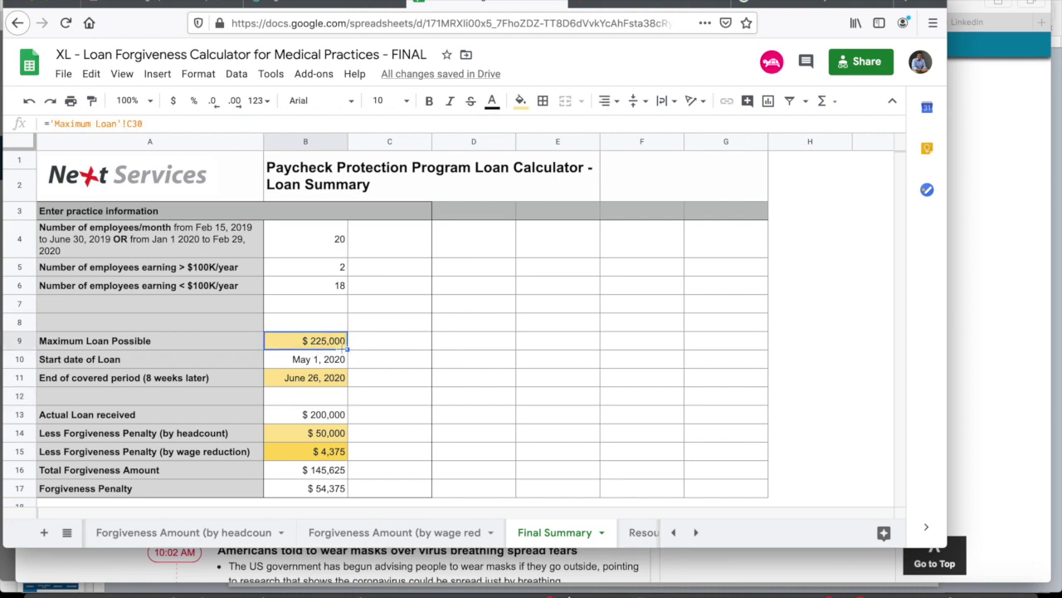
click(335, 361)
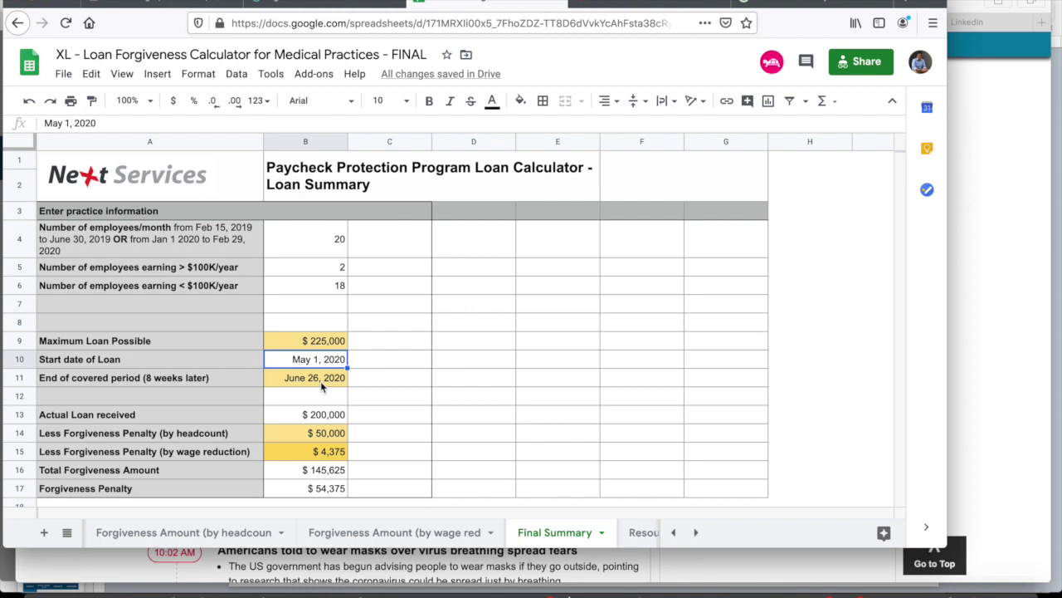
click(325, 417)
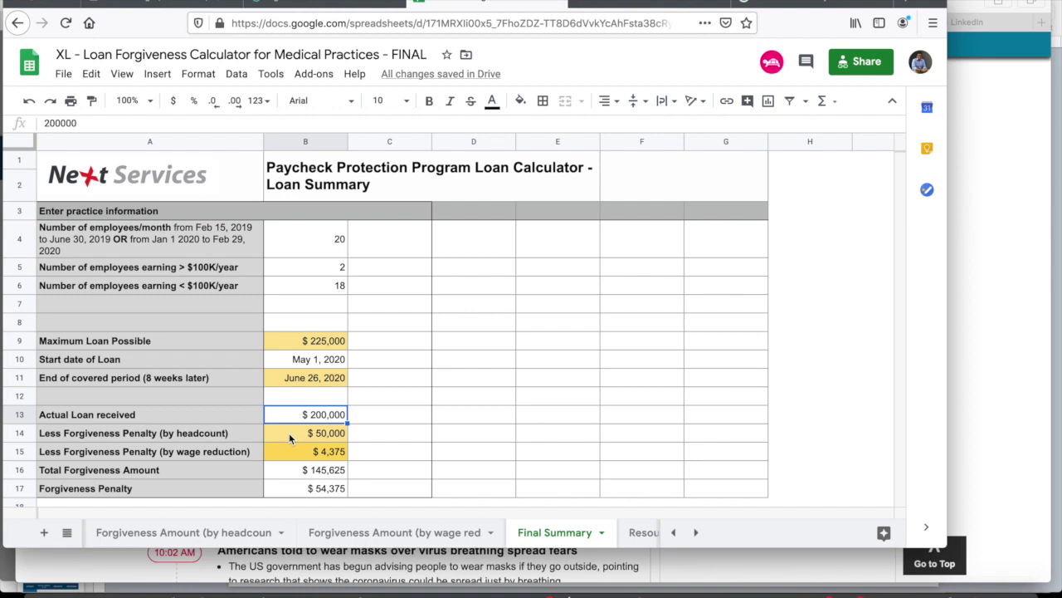
click(224, 532)
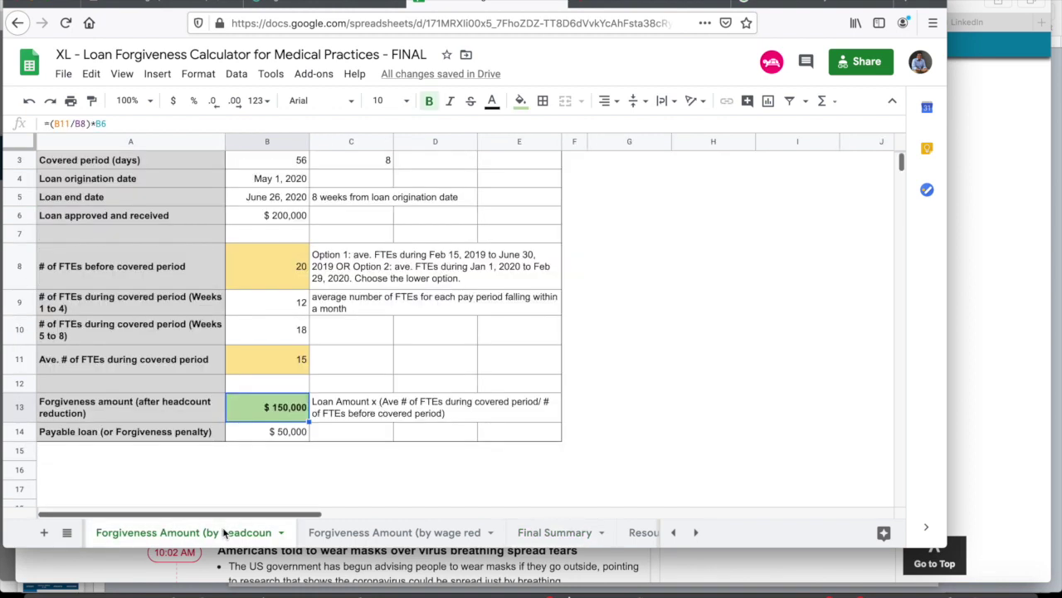
click(282, 433)
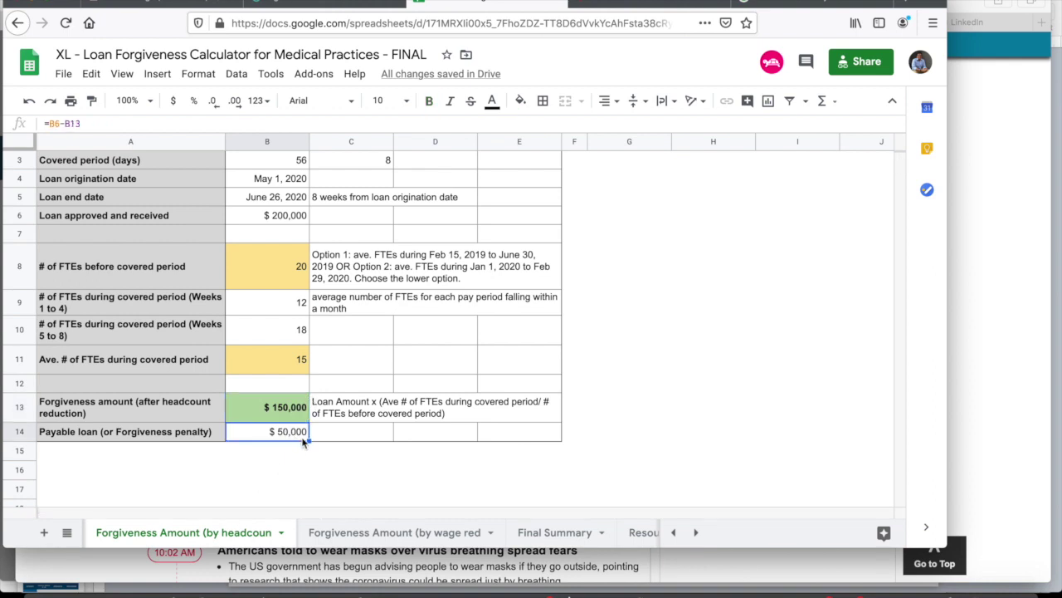
click(580, 538)
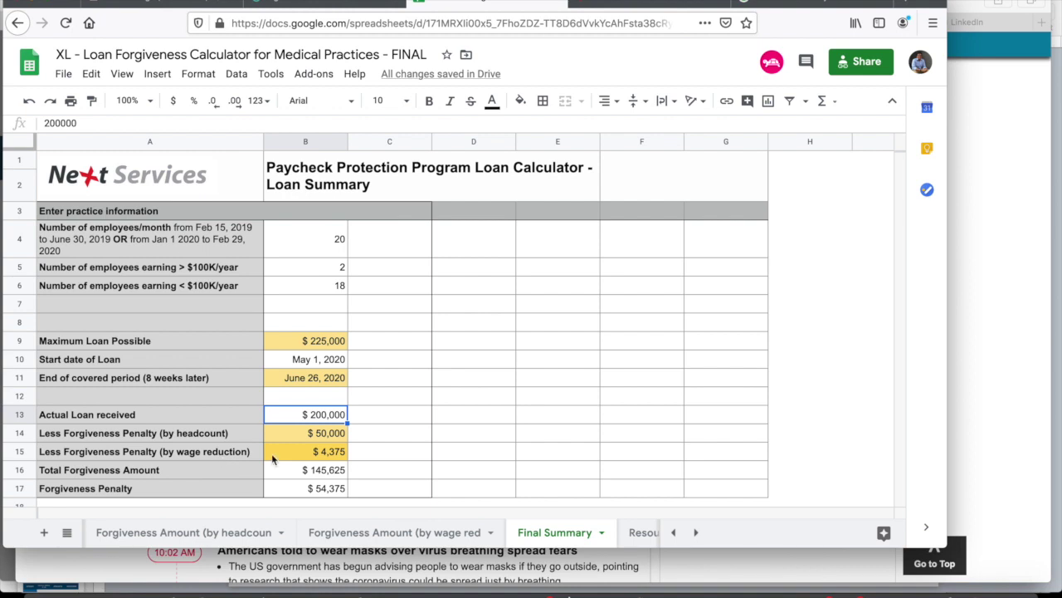
click(344, 457)
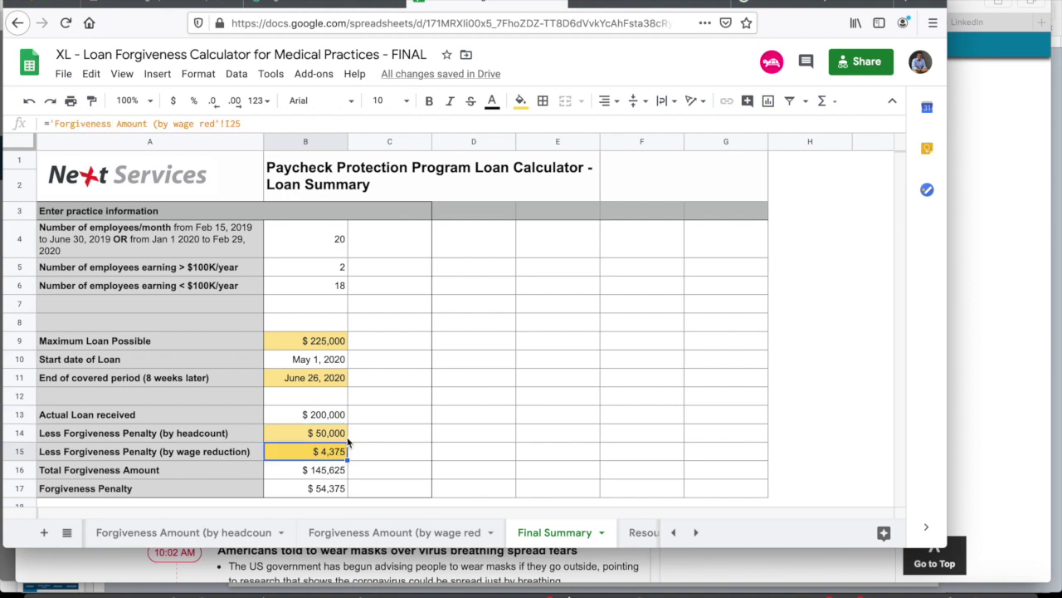
click(403, 534)
click(794, 375)
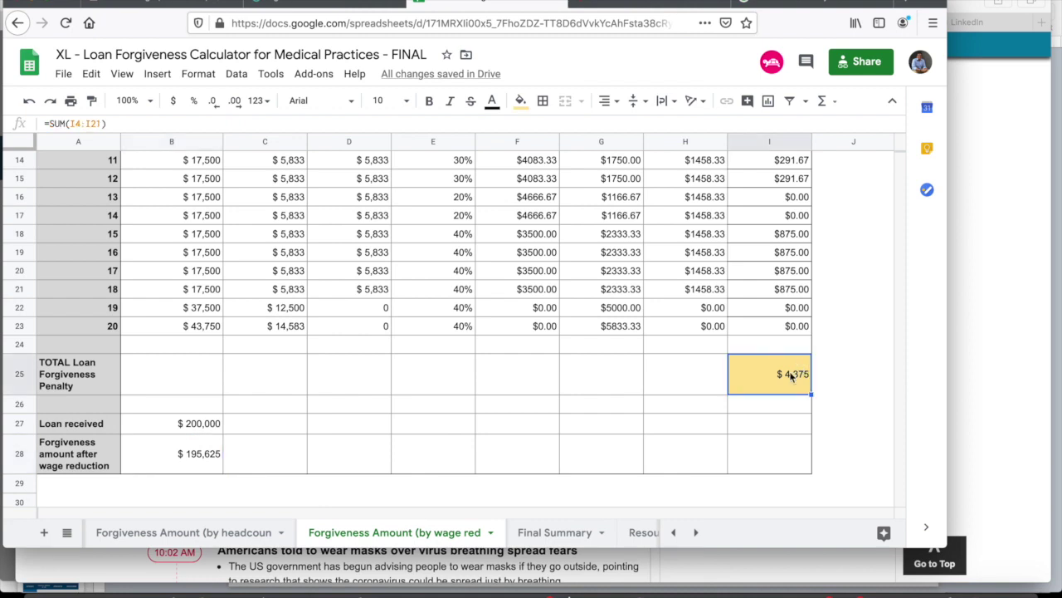
click(547, 533)
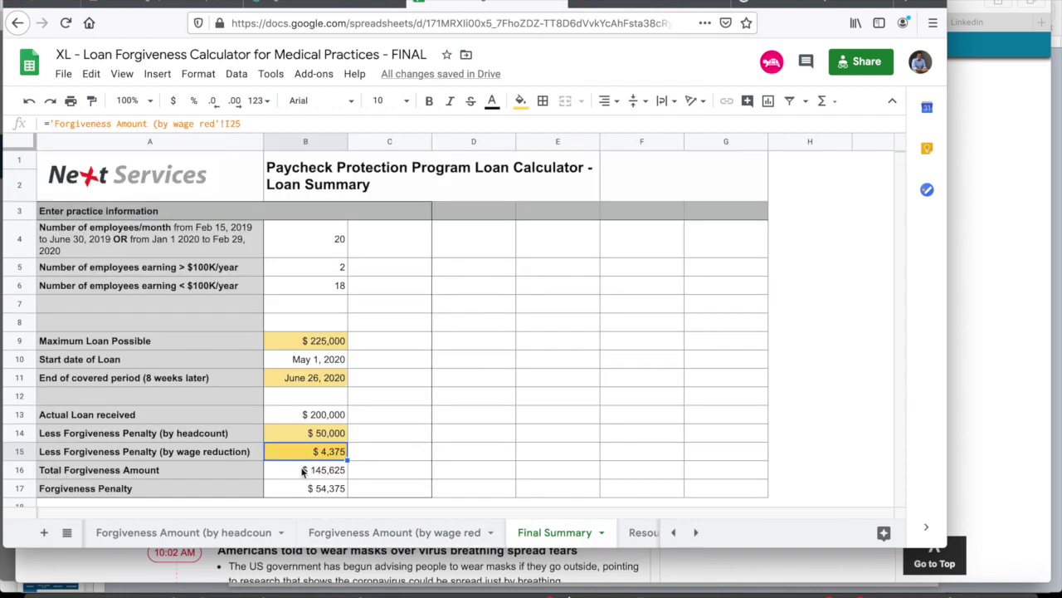
click(311, 471)
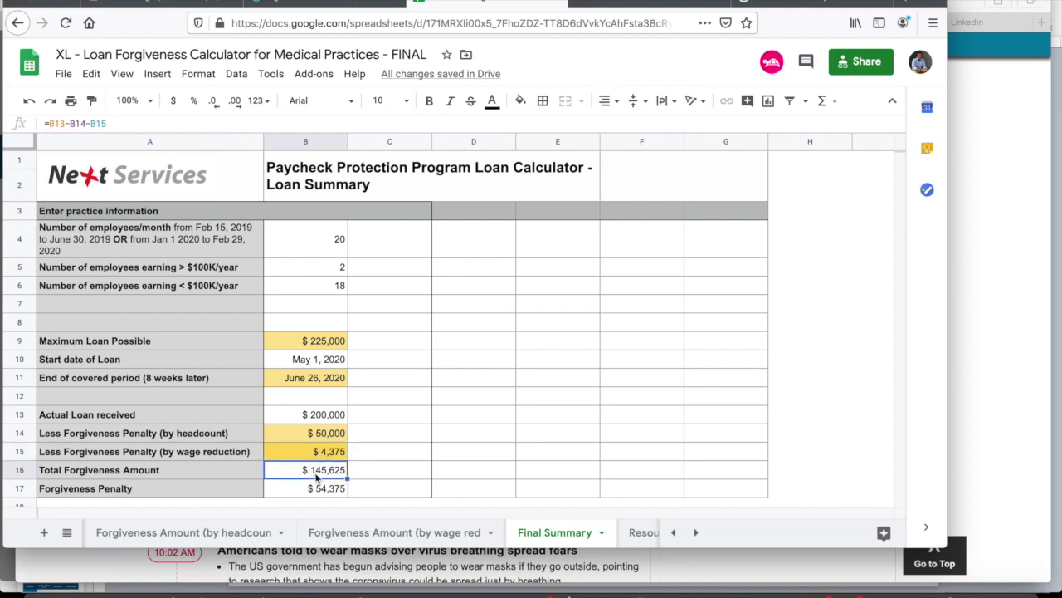
double_click(315, 471)
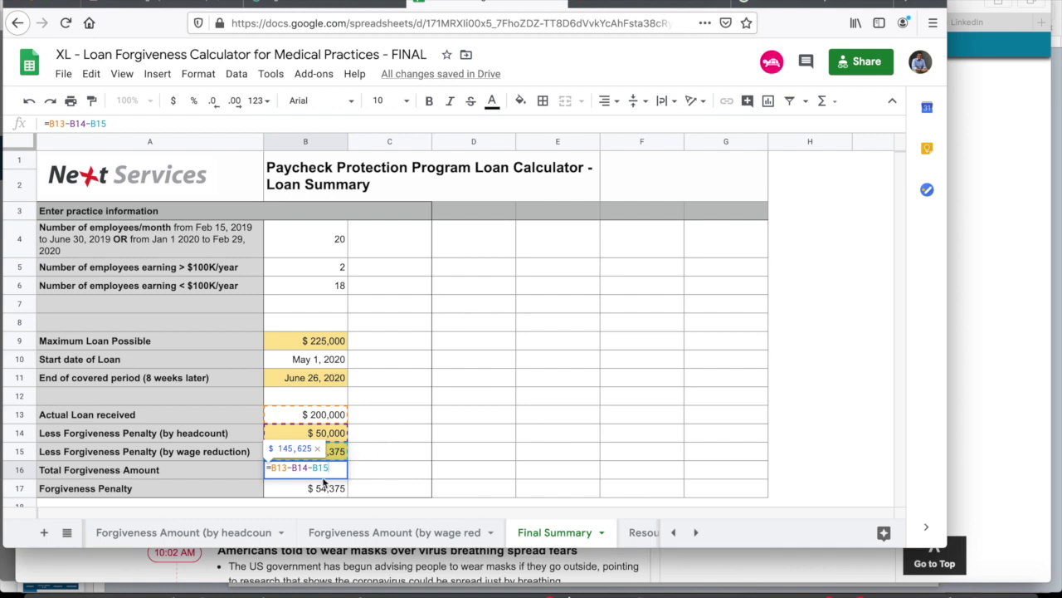
key(Escape)
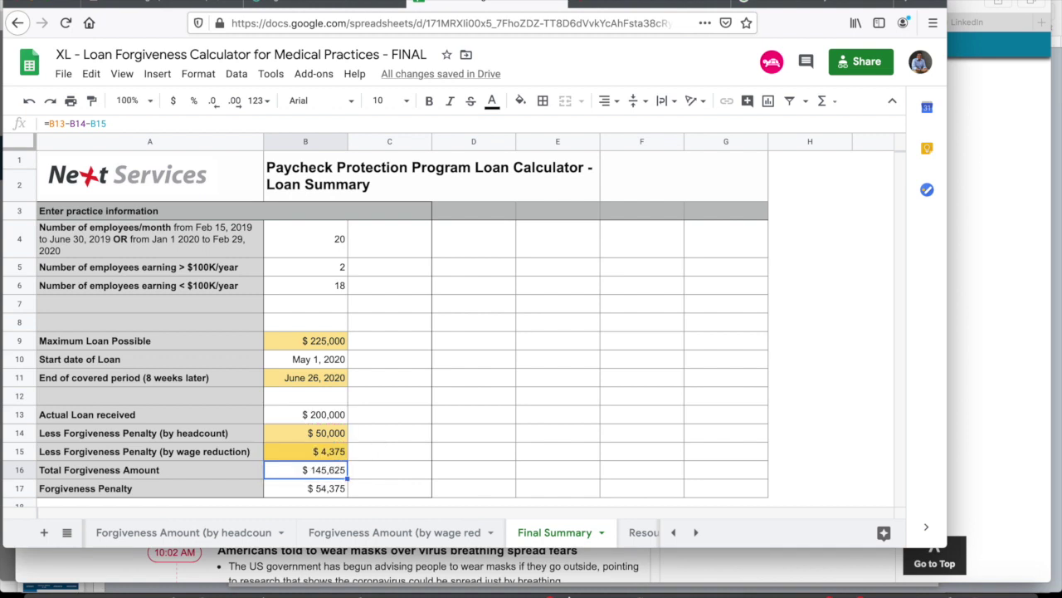
click(302, 489)
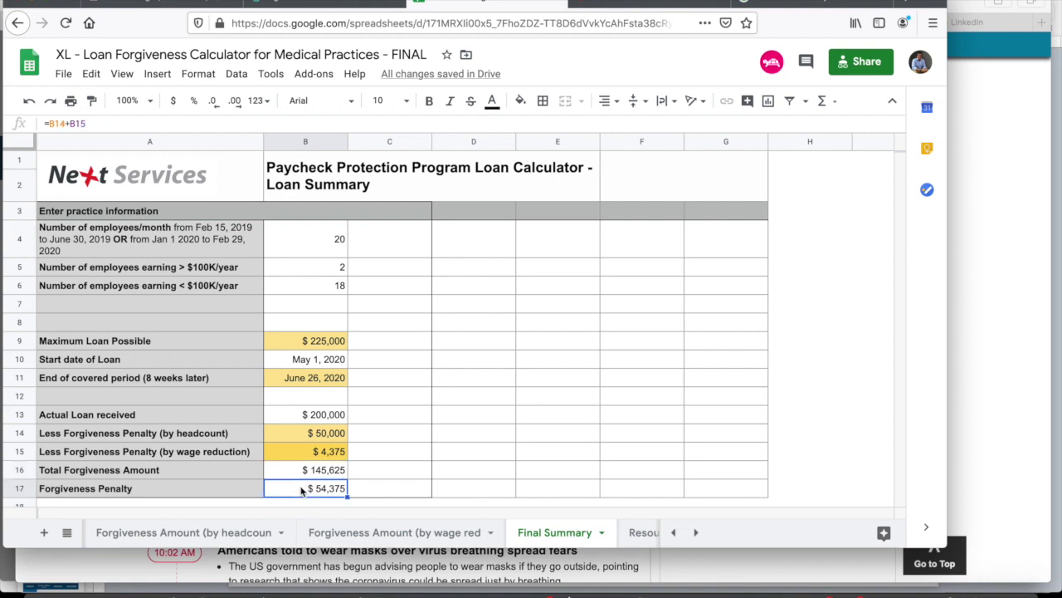
scroll(302, 489, down, 1)
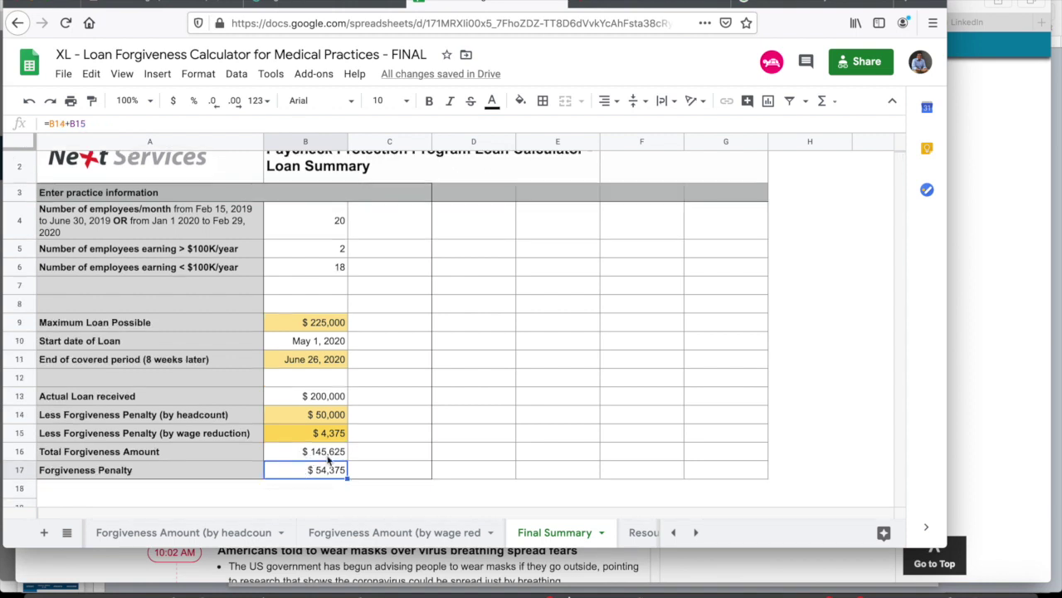